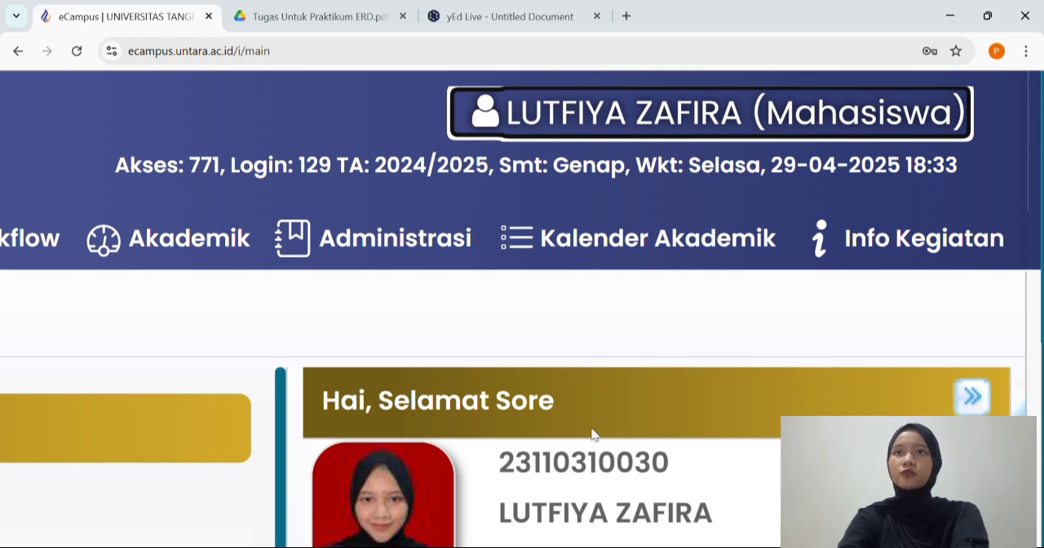
Examine the shoe factory case and the ERD creation stages in the assignment PDF
key("ctrl+Tab")
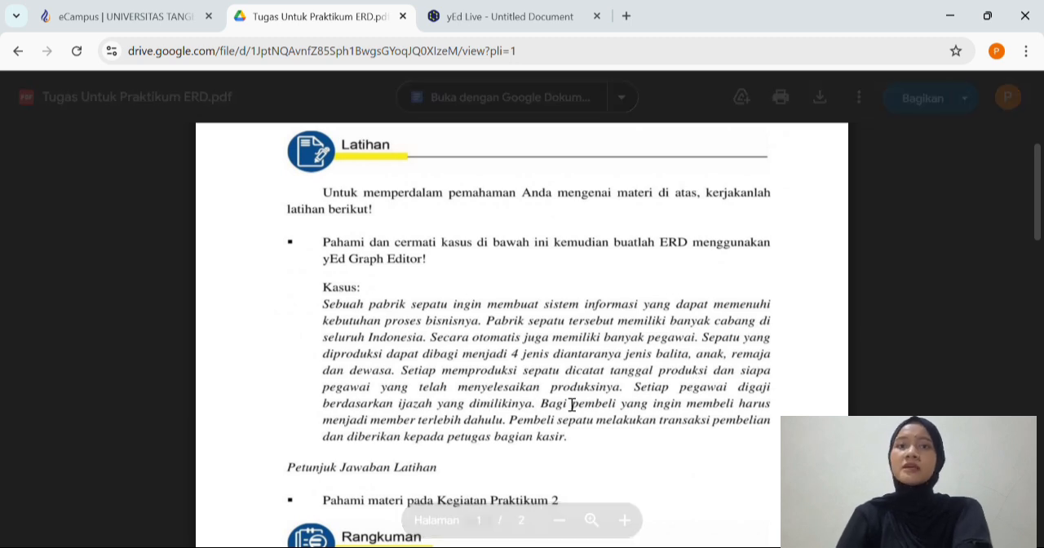
scroll(578, 405, "down", 1)
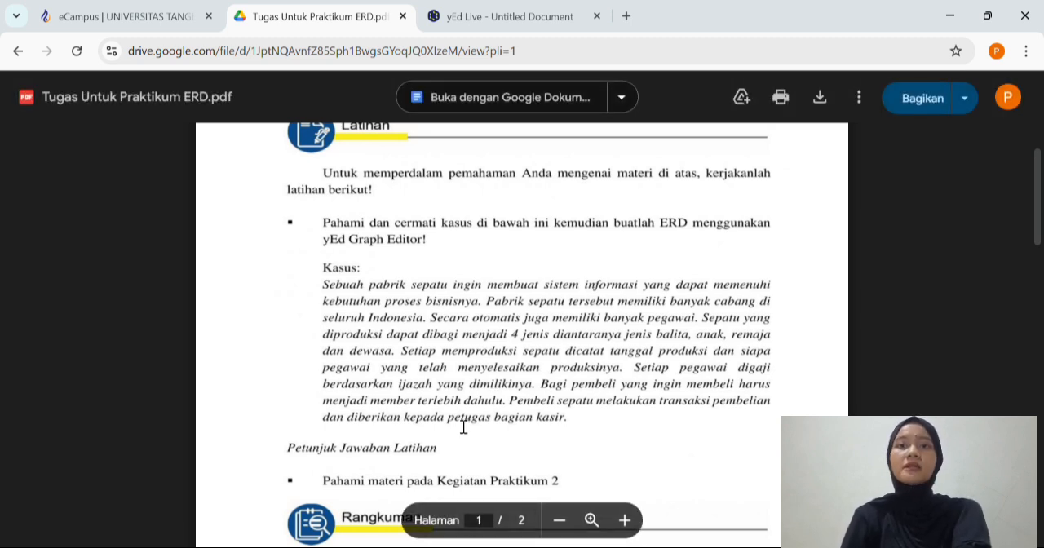
scroll(531, 415, "down", 1)
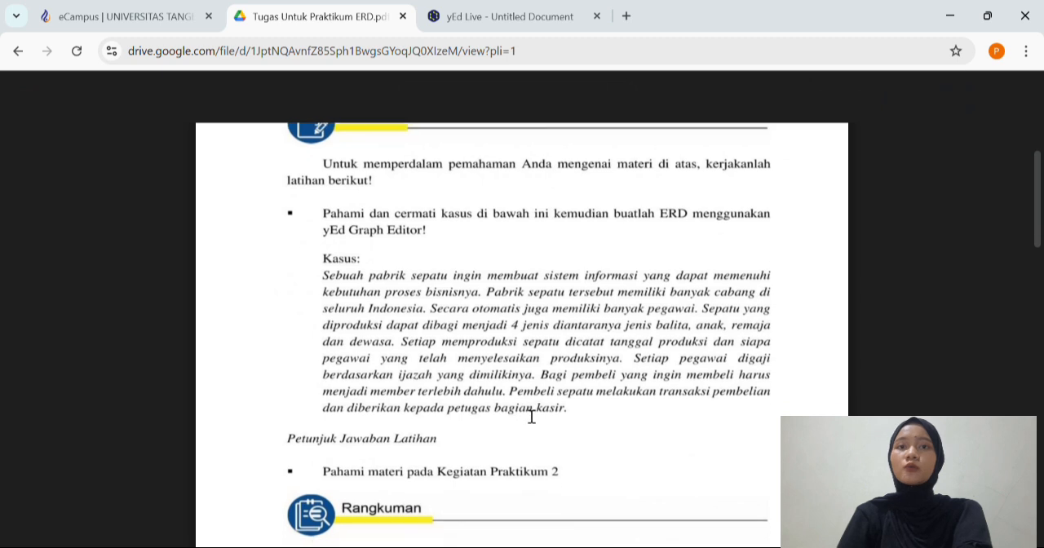
scroll(532, 417, "up", 1)
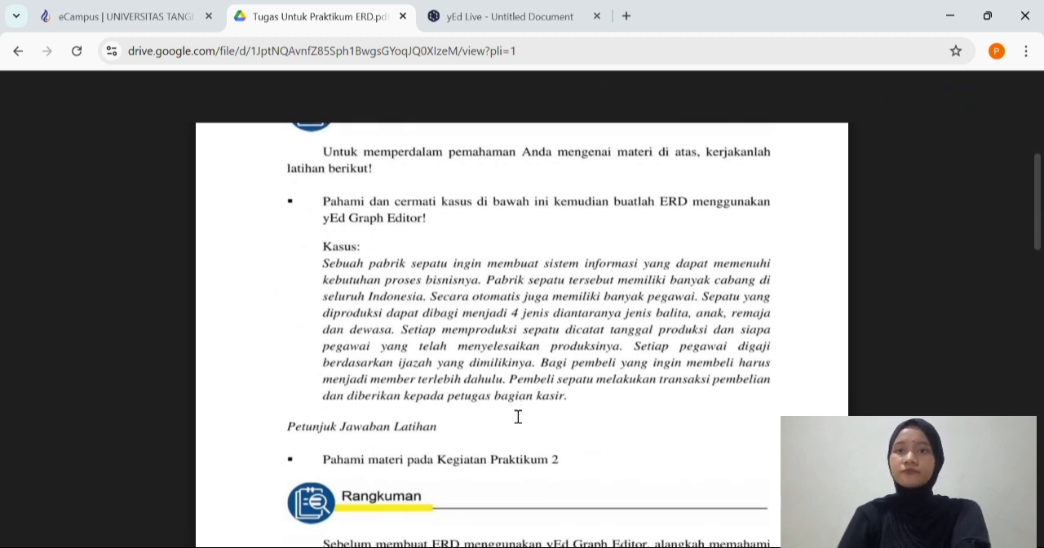
scroll(517, 417, "down", 3)
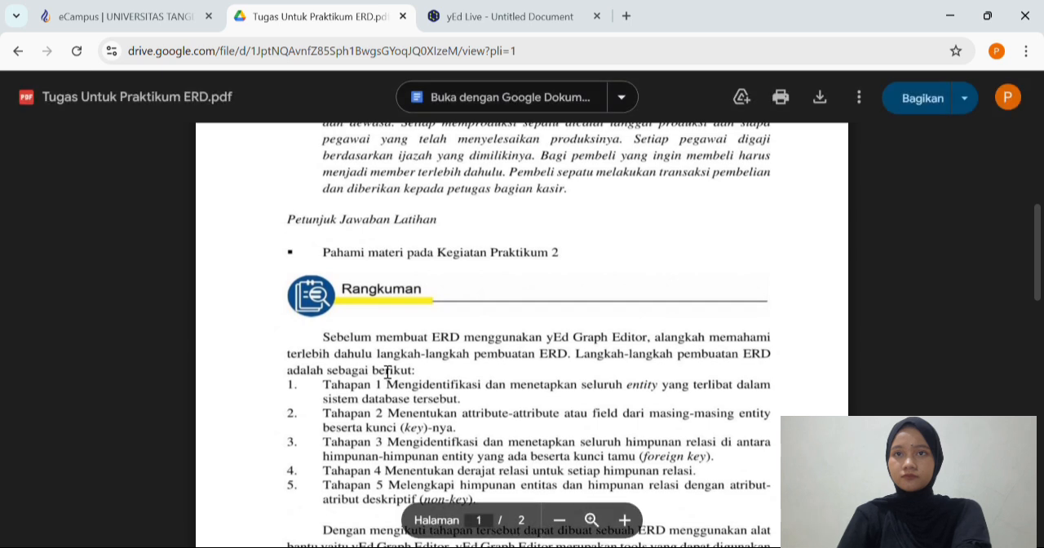
scroll(387, 373, "down", 1)
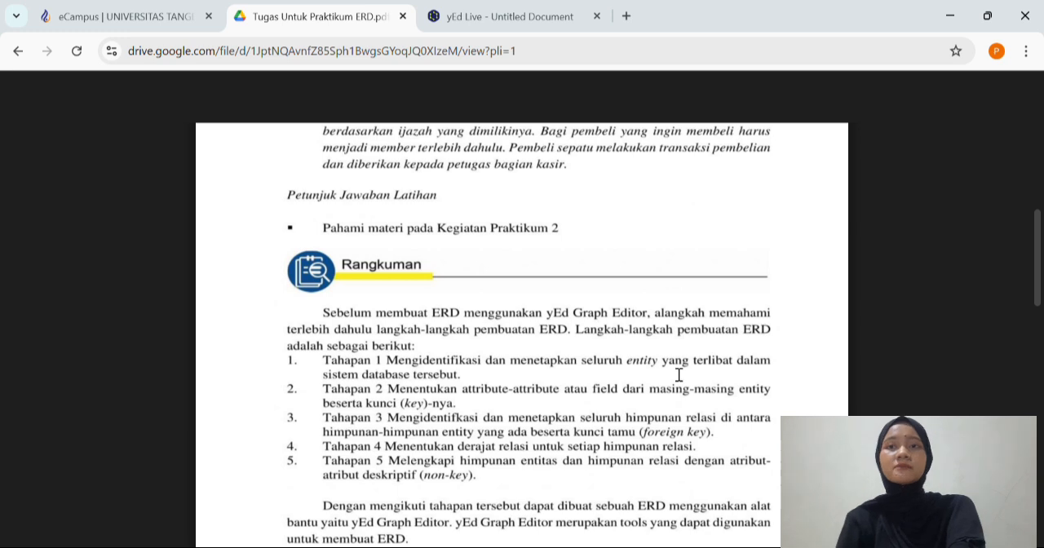
Switch to yEd Live and bring up the Entity Relationship shapes for the empty diagram
left_click(526, 22)
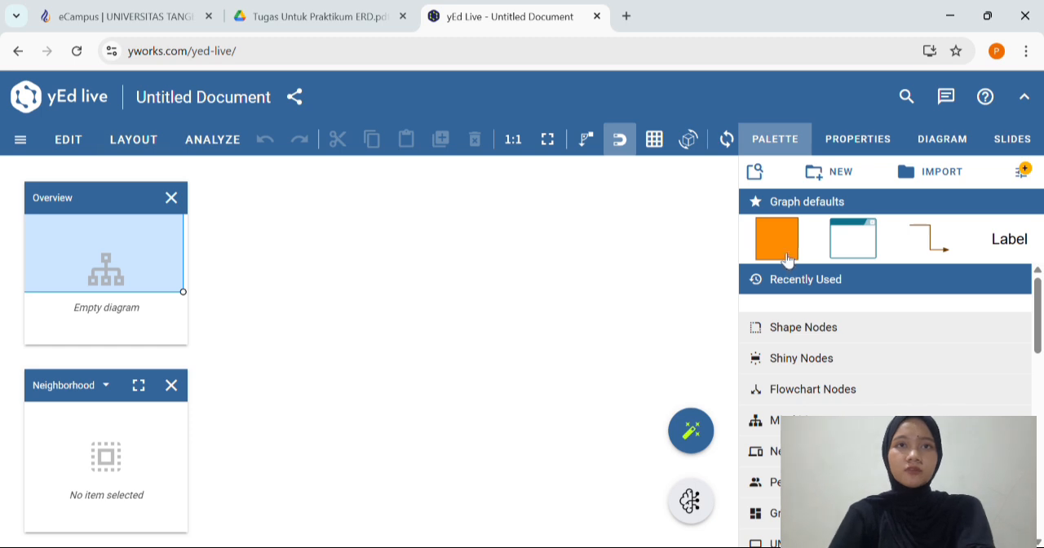
scroll(843, 297, "down", 1)
scroll(849, 314, "down", 2)
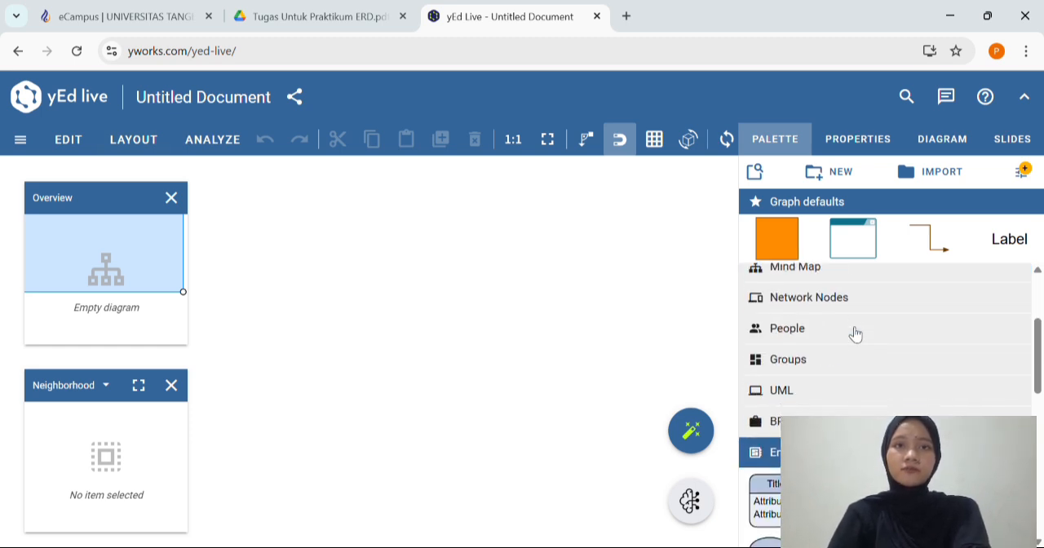
scroll(855, 332, "down", 3)
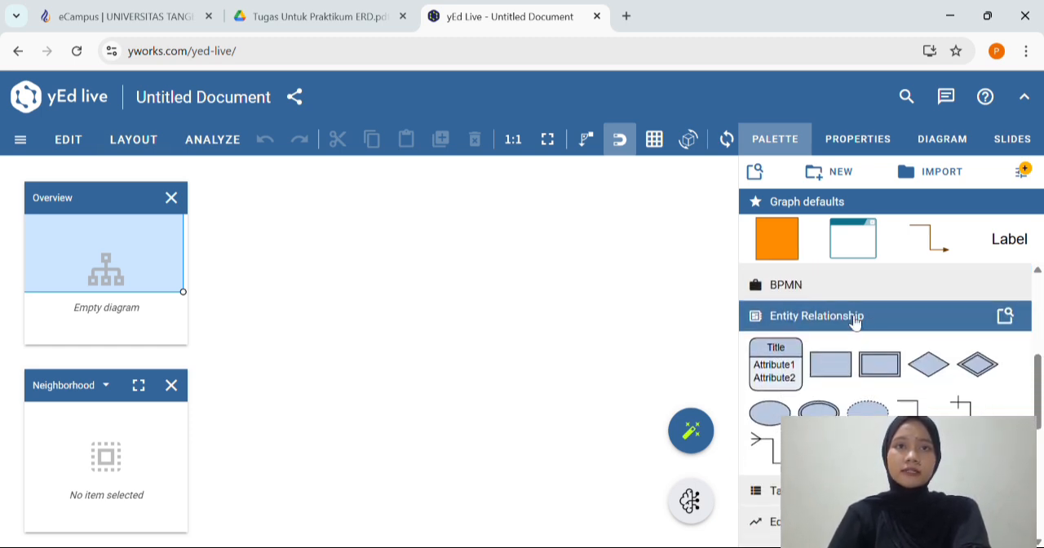
left_click(854, 320)
left_click(851, 320)
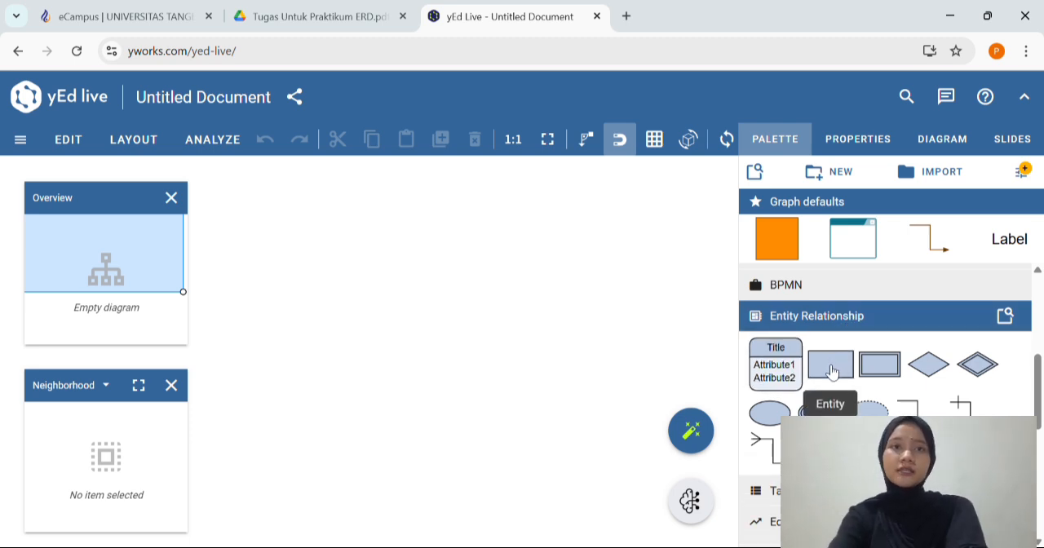
Place an entity on the canvas, label it "pegawai" and move the label inside the shape
mouse_move(832, 372)
left_mouse_down()
mouse_move(511, 296)
mouse_move(867, 354)
mouse_move(850, 366)
left_mouse_up()
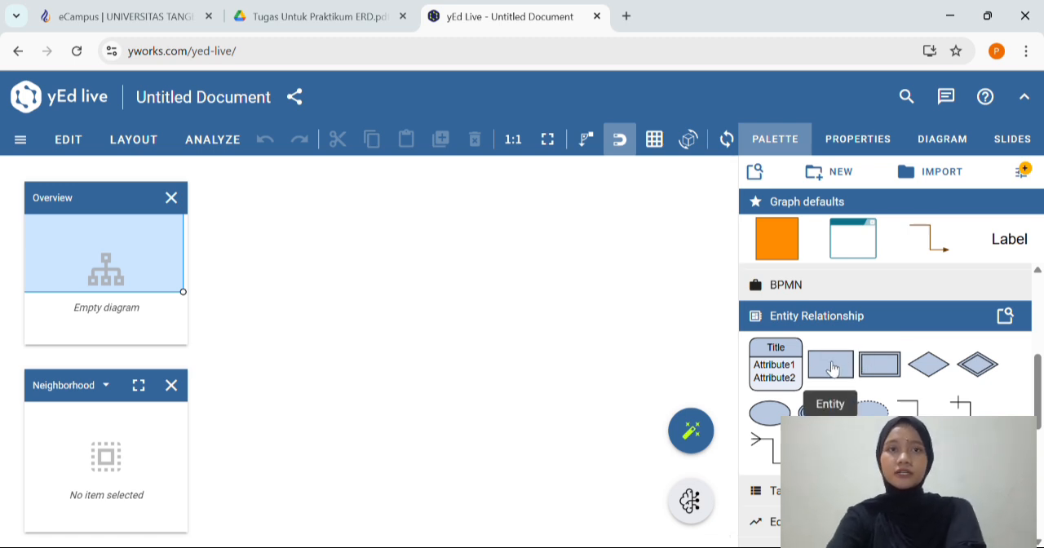
left_click_drag(832, 369, 299, 294)
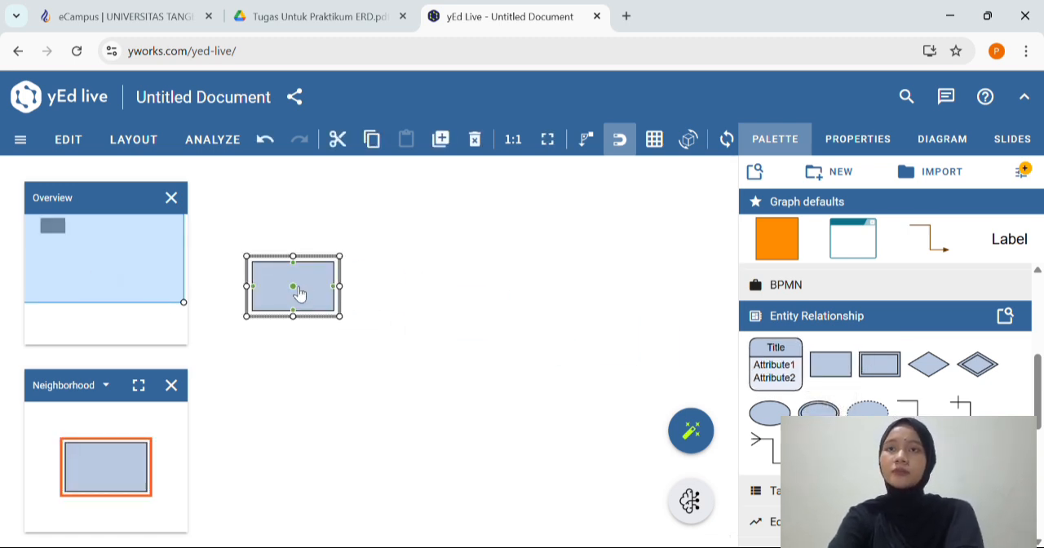
double_click(313, 293)
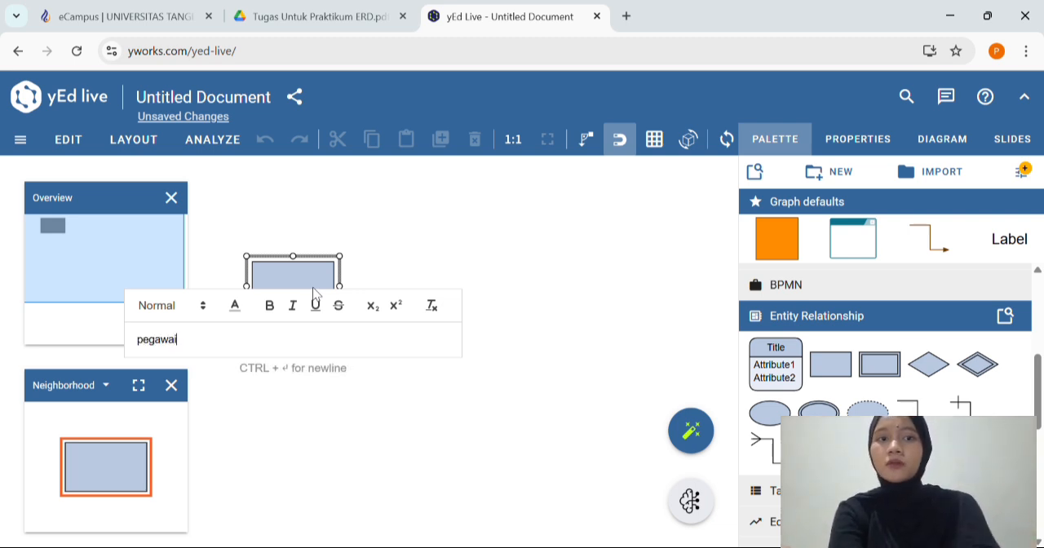
type("pegawai")
key("Return")
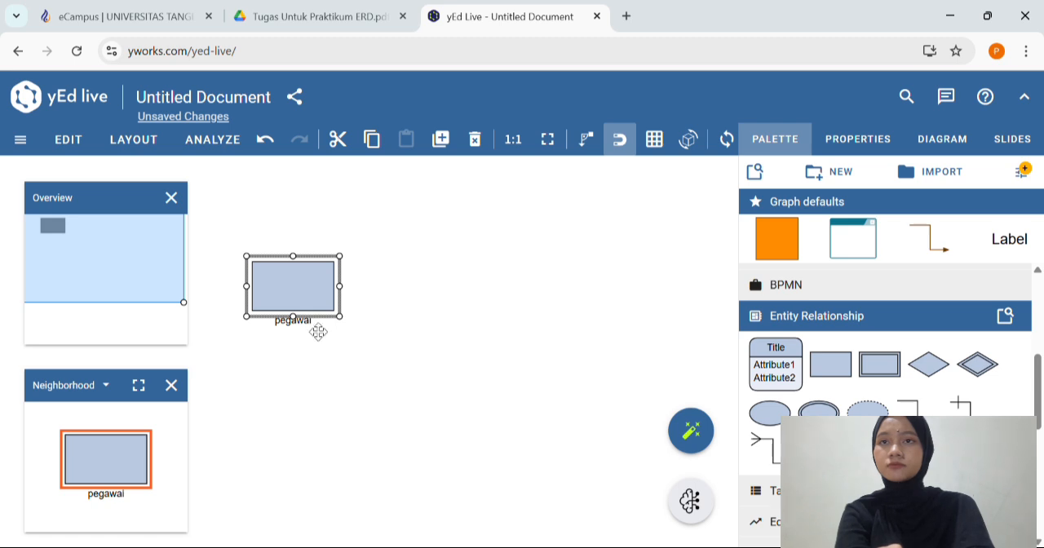
left_click_drag(318, 329, 349, 333)
Add an entity to the right of pegawai, label it "pabrik" and move the label inside the shape
scroll(448, 327, "right", 2)
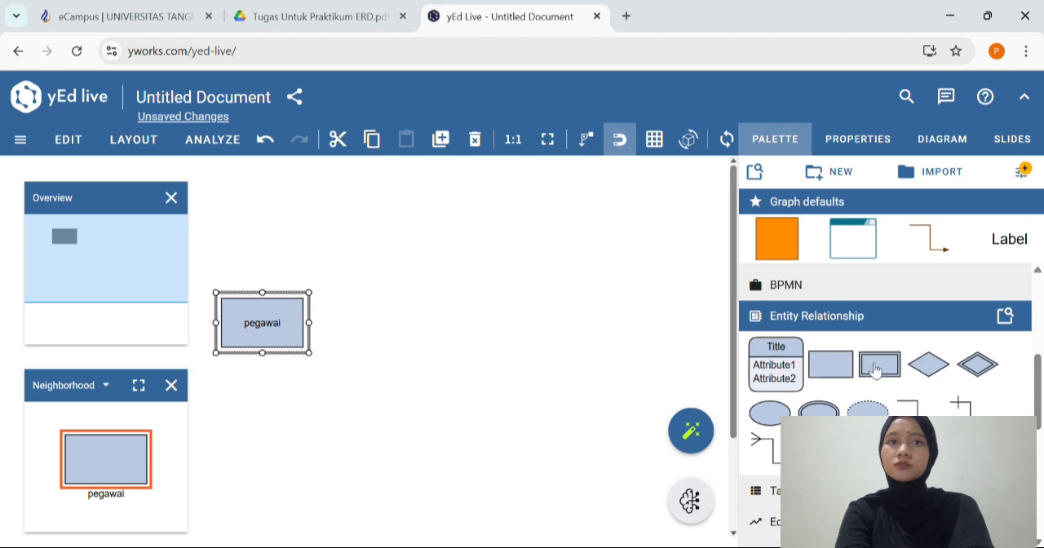
left_click_drag(828, 360, 714, 319)
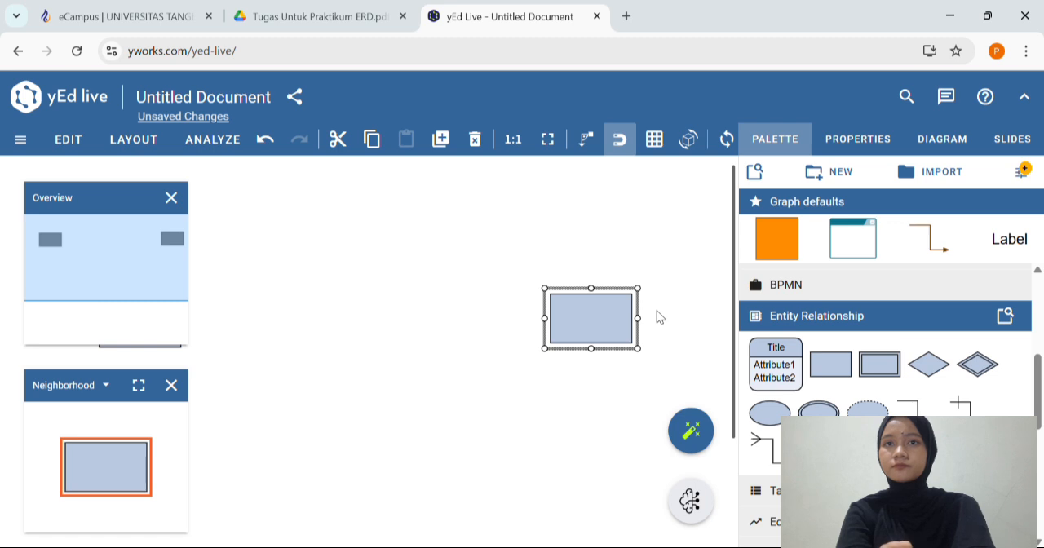
left_click_drag(612, 323, 634, 324)
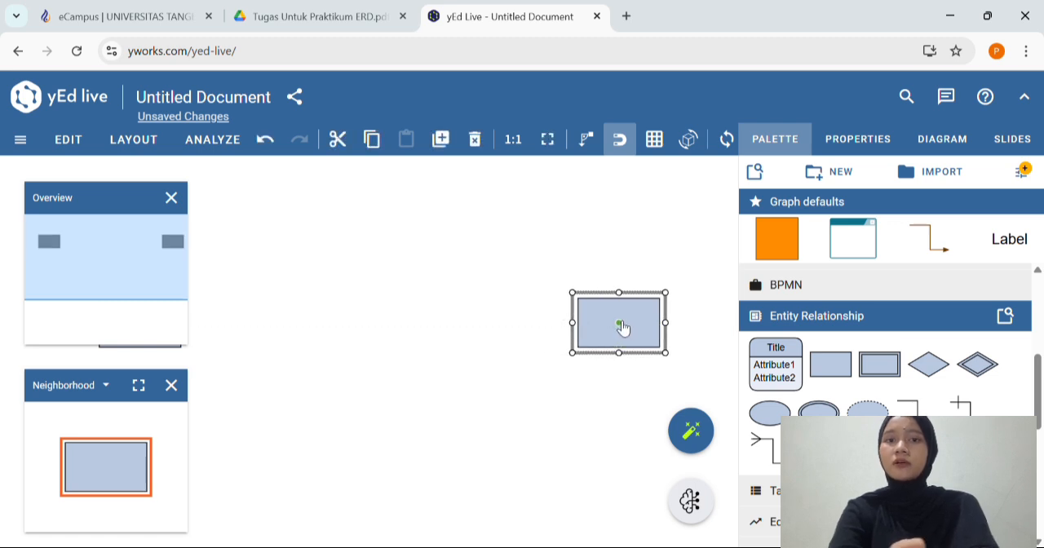
double_click(618, 326)
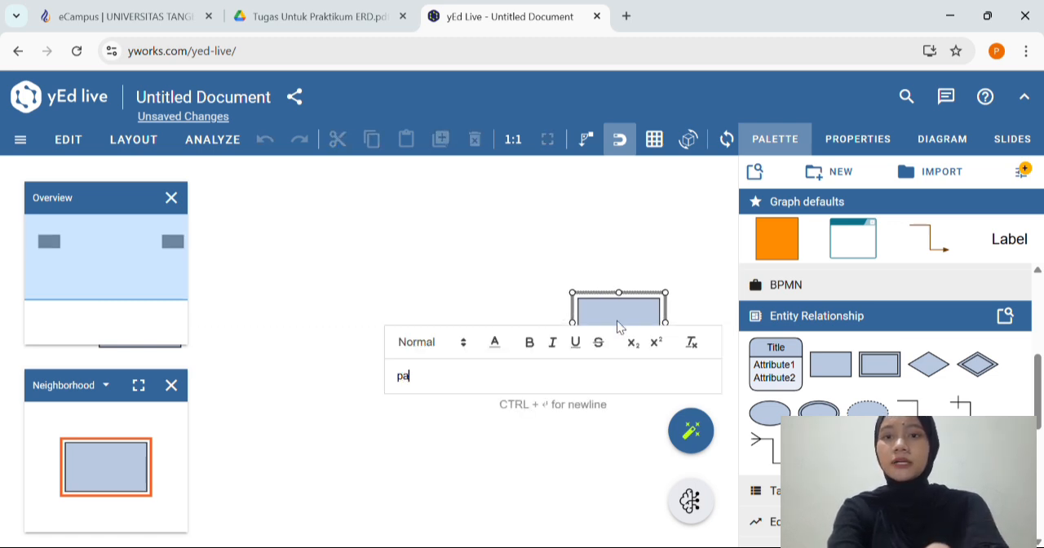
key("Return")
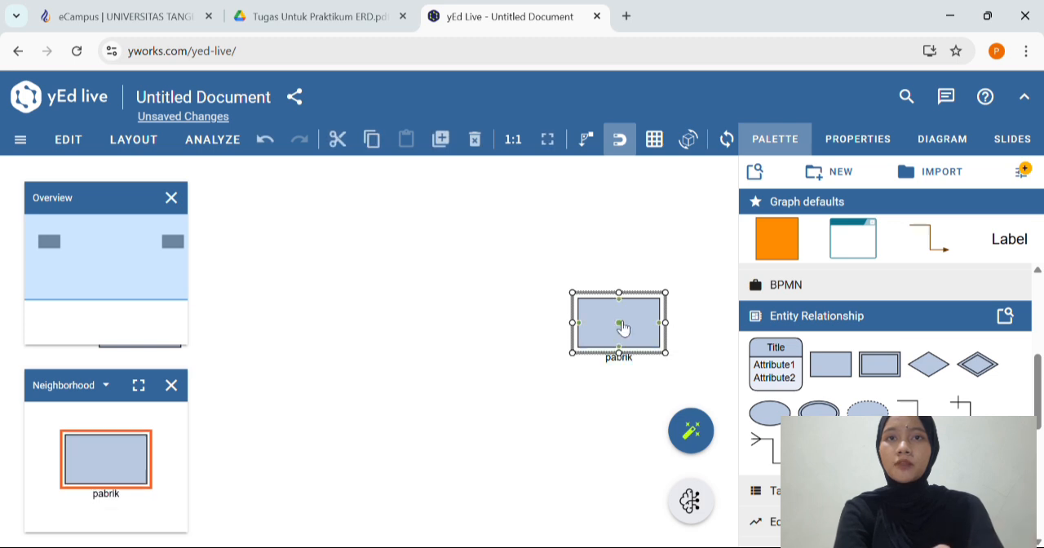
left_click_drag(635, 355, 629, 329)
Add an entity directly below pabrik, label it "sepatu" and move the label inside the shape
scroll(631, 354, "down", 2)
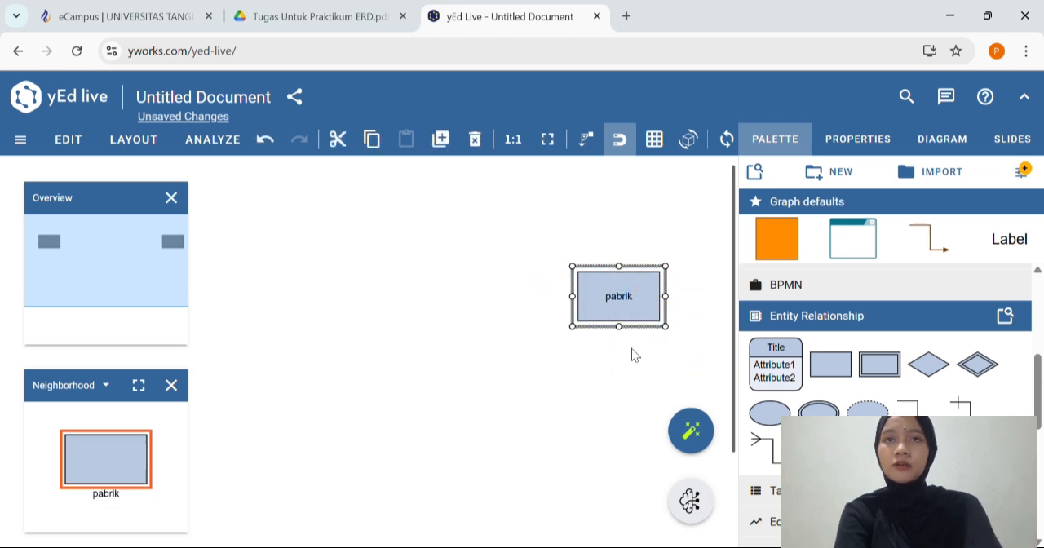
scroll(636, 356, "up", 2)
scroll(635, 356, "down", 3)
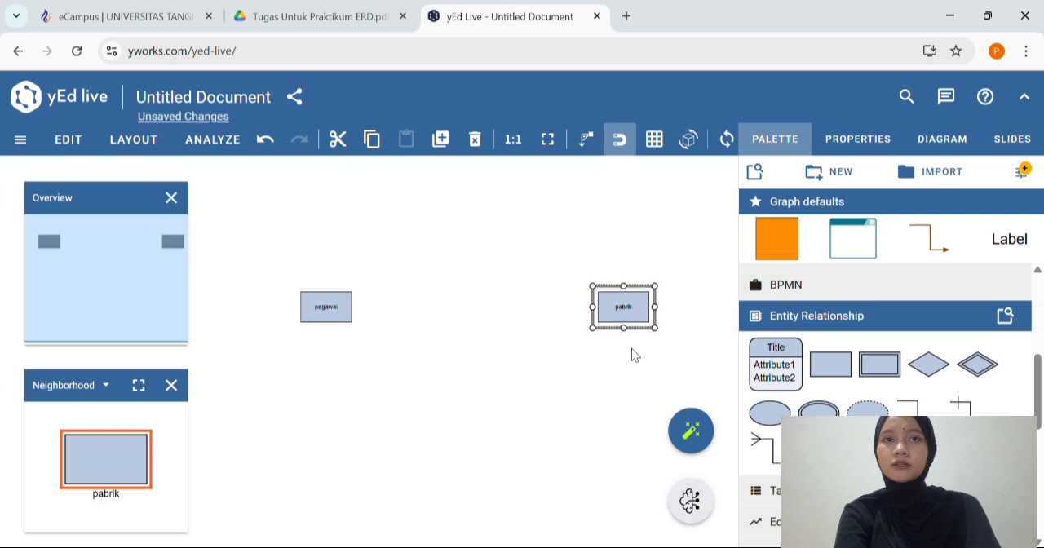
scroll(636, 356, "down", 1)
left_click_drag(831, 364, 629, 475)
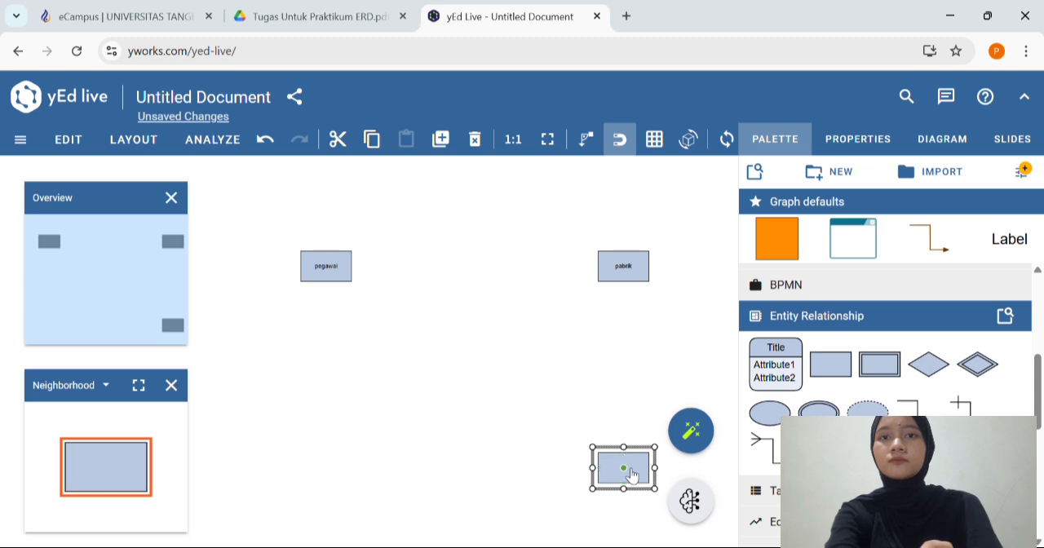
double_click(631, 475)
type("sepatu")
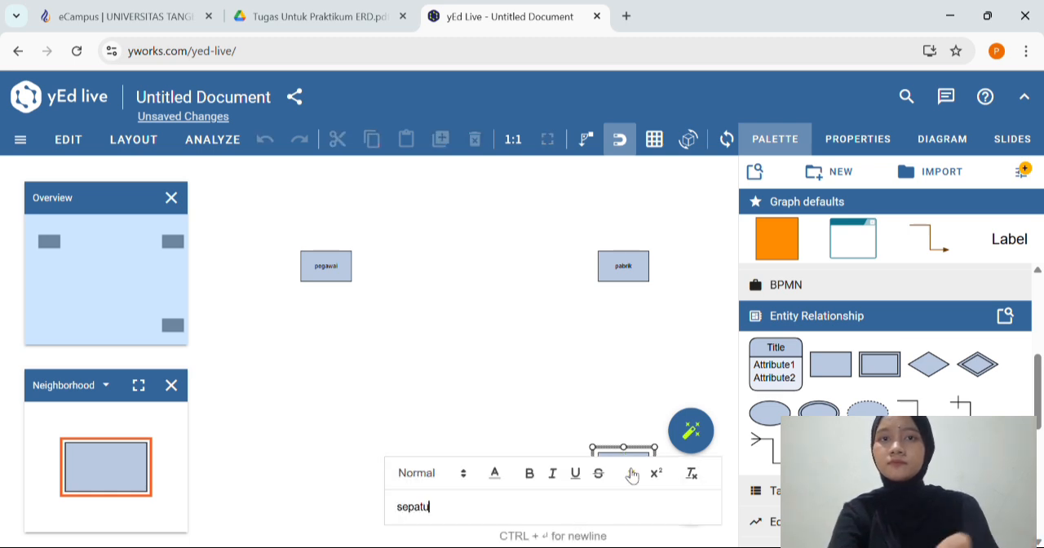
key("Return")
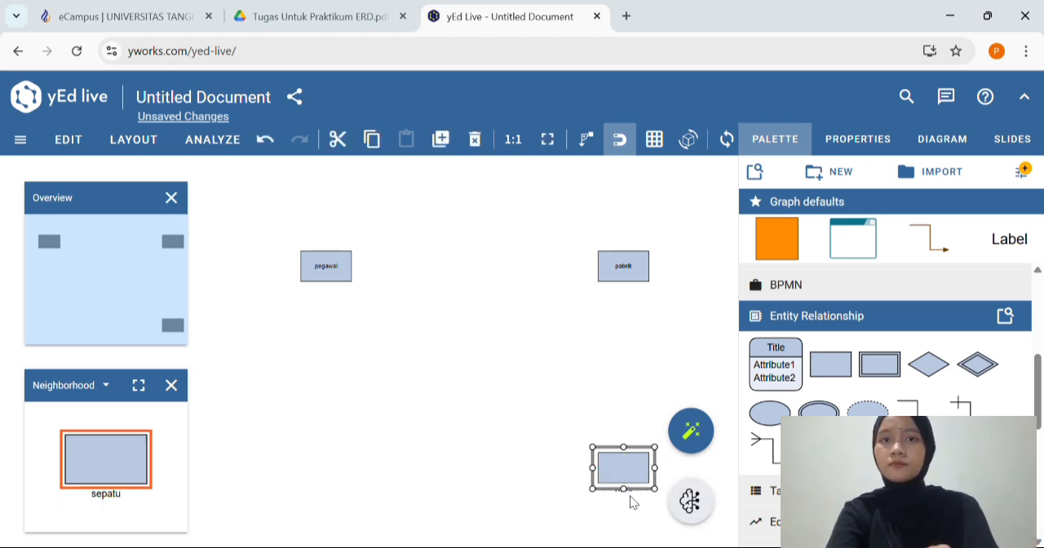
left_click(638, 482)
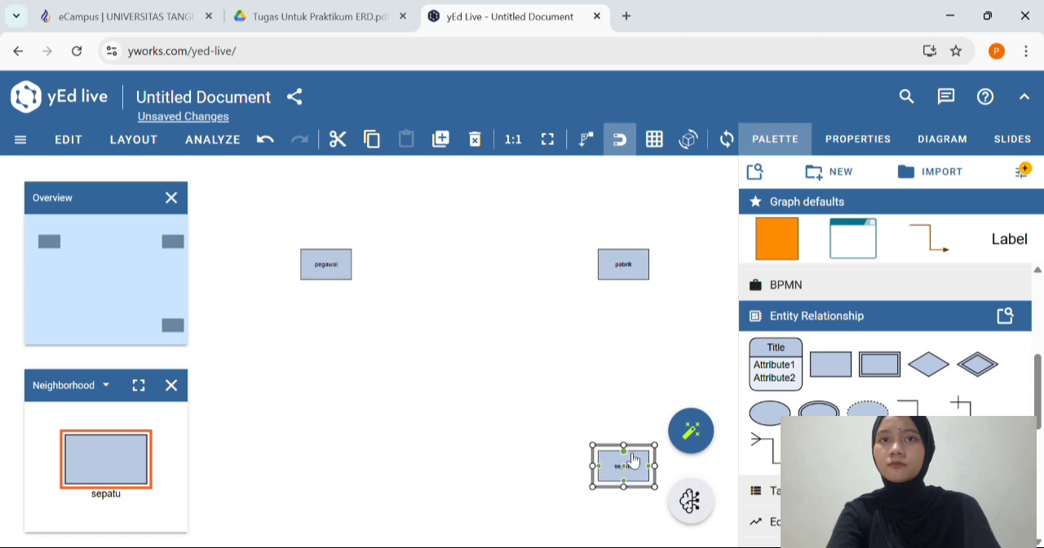
Add an entity to the left of sepatu, label it "pembeli", move the label inside and align the entity level with sepatu
scroll(633, 461, "down", 1)
scroll(633, 461, "up", 4)
scroll(633, 461, "down", 4)
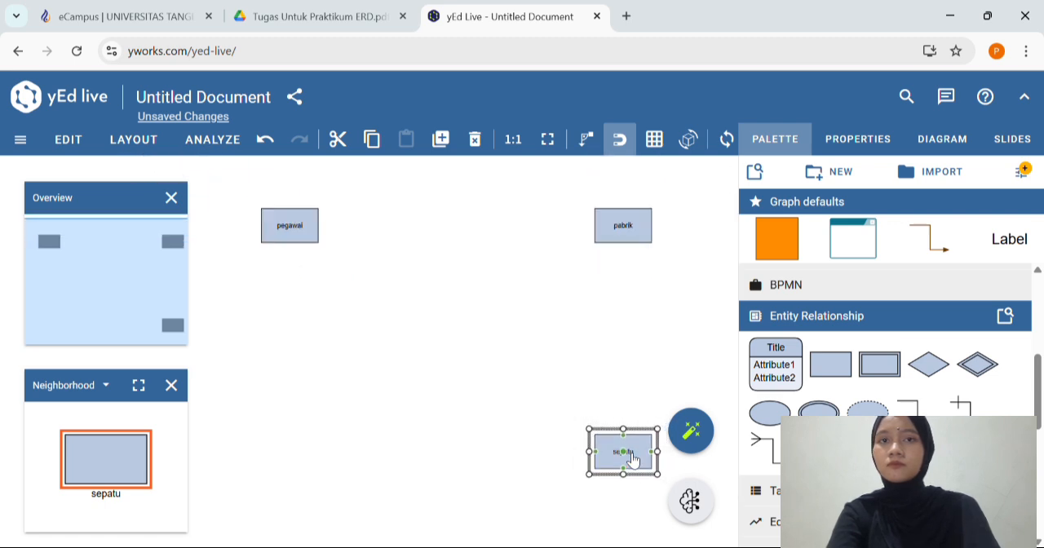
scroll(625, 452, "down", 1)
scroll(618, 443, "down", 2)
scroll(617, 443, "up", 3)
scroll(617, 443, "down", 2)
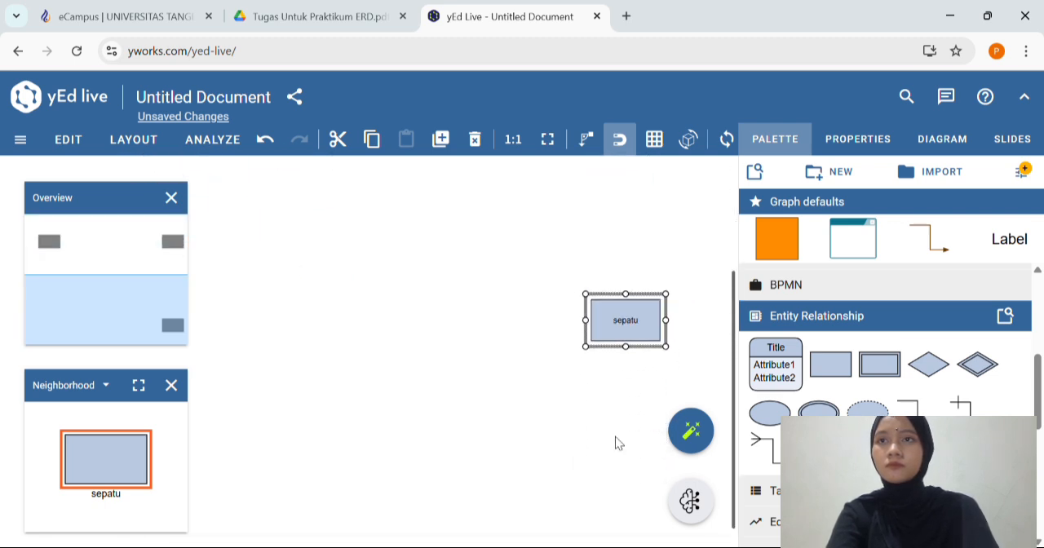
left_click_drag(830, 364, 378, 324)
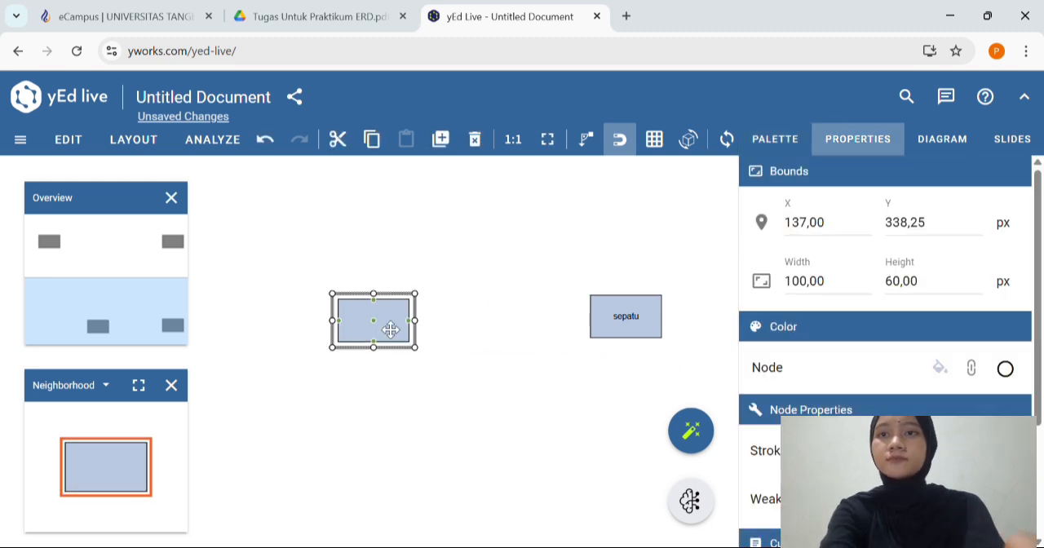
double_click(390, 330)
type("pembeli")
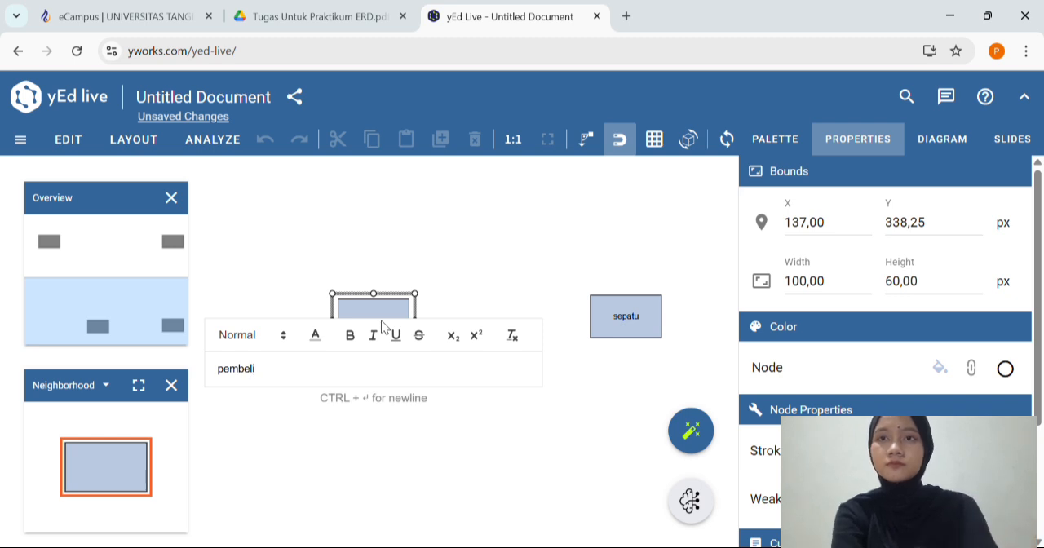
key("Return")
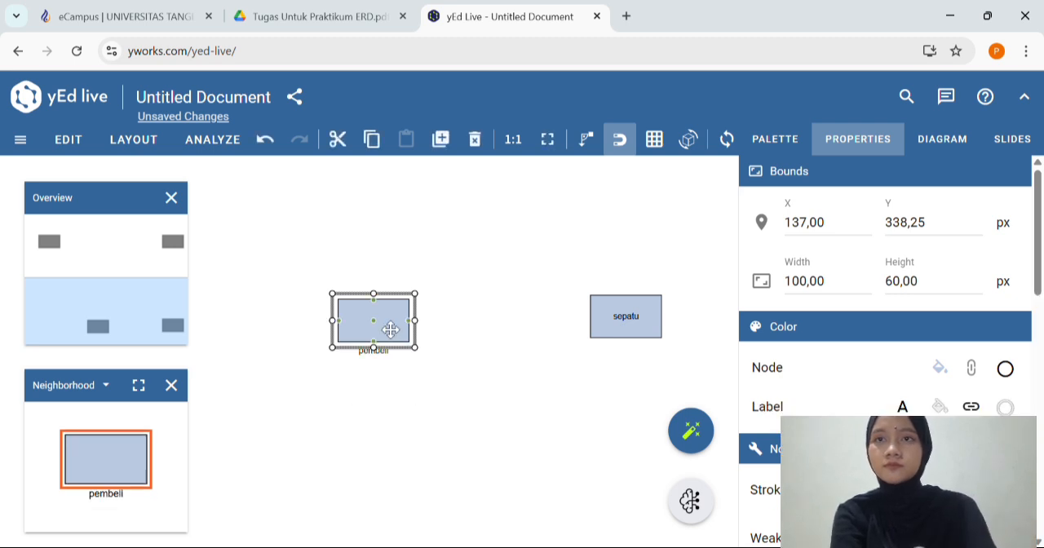
left_click_drag(392, 354, 401, 334)
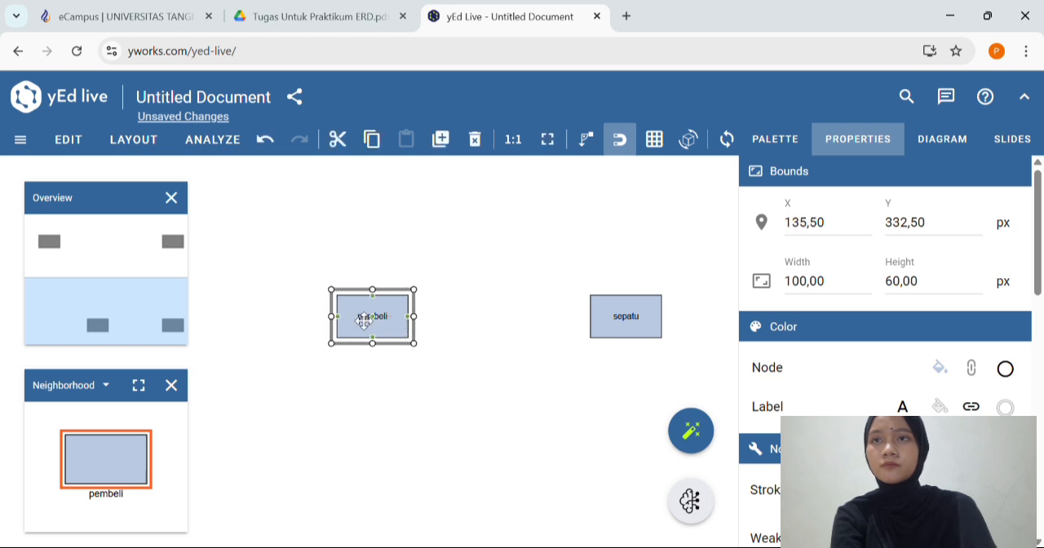
Shift the pegawai entity slightly to the left and bring back the Entity Relationship shapes
scroll(355, 309, "left", 2)
scroll(355, 309, "up", 3)
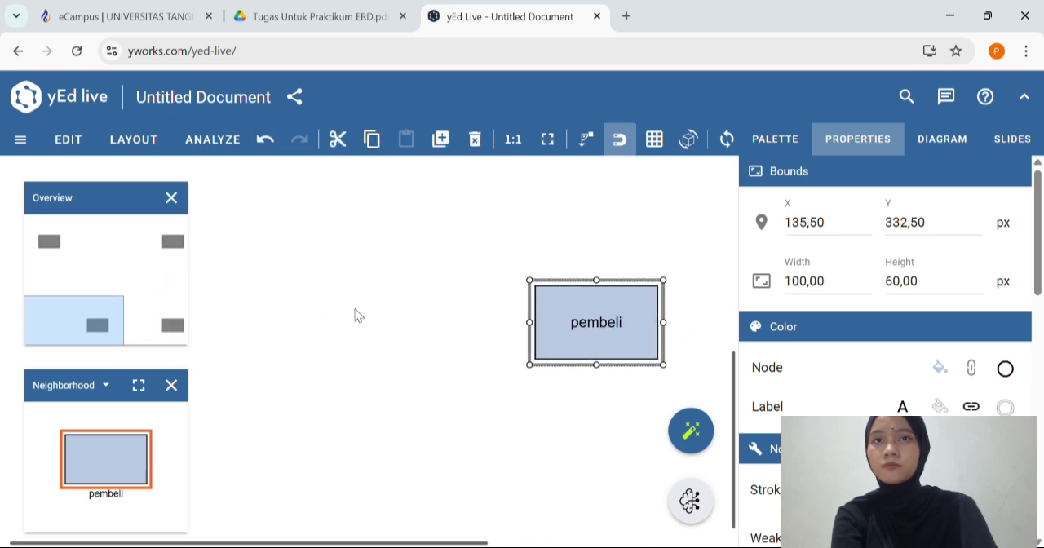
scroll(354, 309, "up", 1)
scroll(354, 310, "up", 3)
scroll(354, 309, "down", 3)
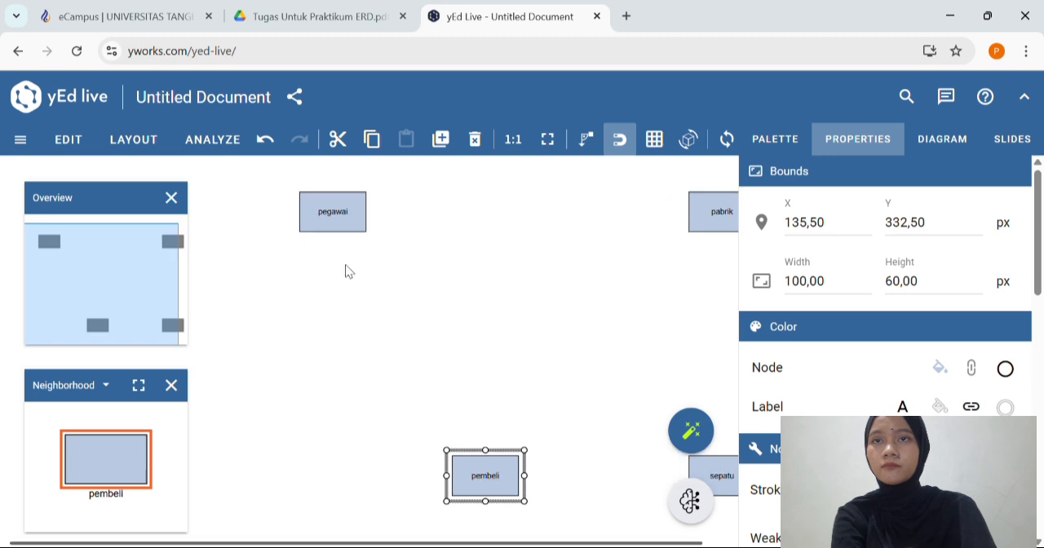
left_click_drag(351, 225, 330, 223)
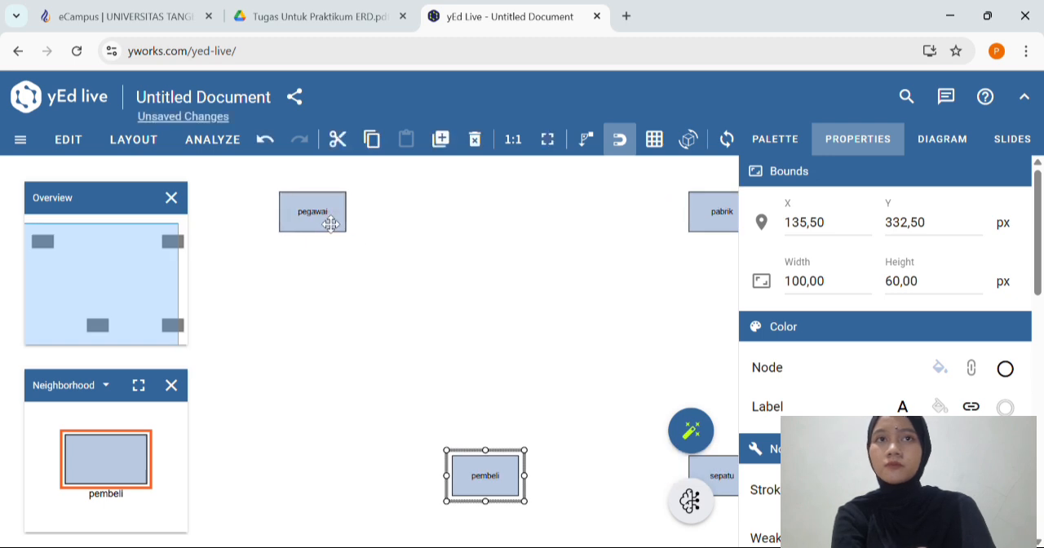
left_click(775, 141)
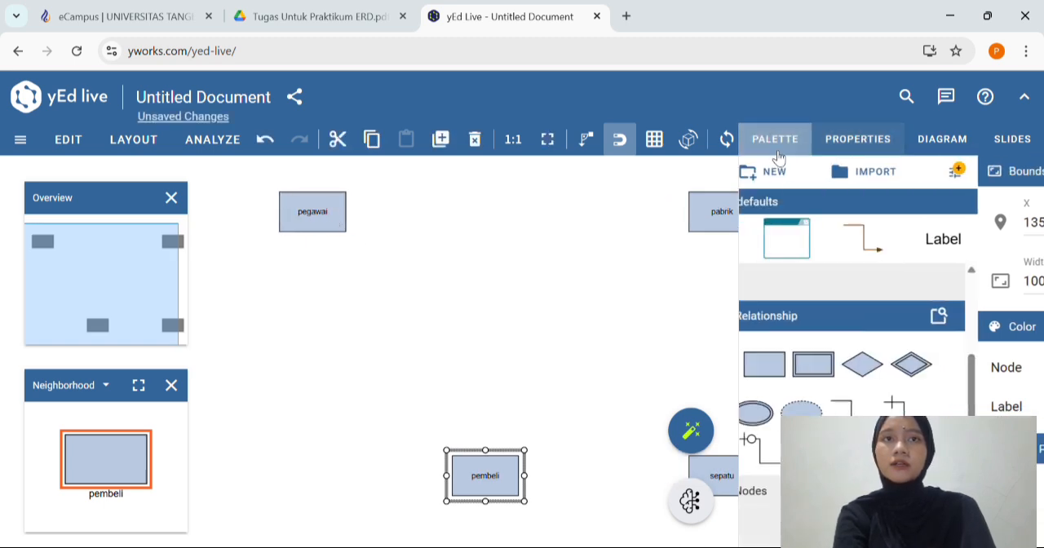
Add an entity at the lower left of the diagram, lined up under pegawai and lower than pembeli
left_click_drag(830, 337, 346, 501)
scroll(347, 501, "down", 2)
left_click_drag(354, 361, 326, 401)
scroll(326, 401, "up", 1)
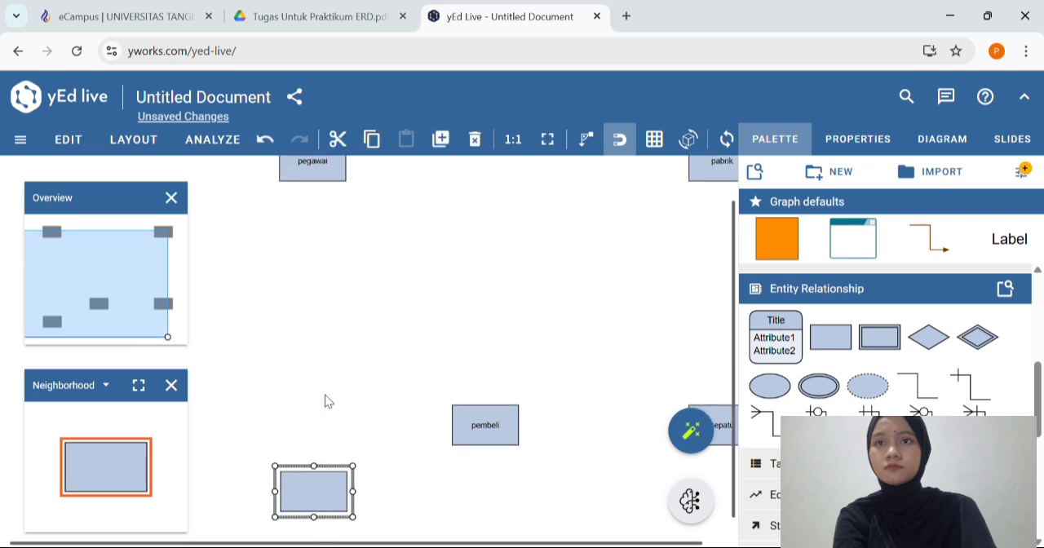
mouse_move(338, 509)
left_mouse_down()
mouse_move(348, 509)
mouse_move(341, 486)
mouse_move(337, 526)
left_mouse_up()
scroll(332, 526, "down", 1)
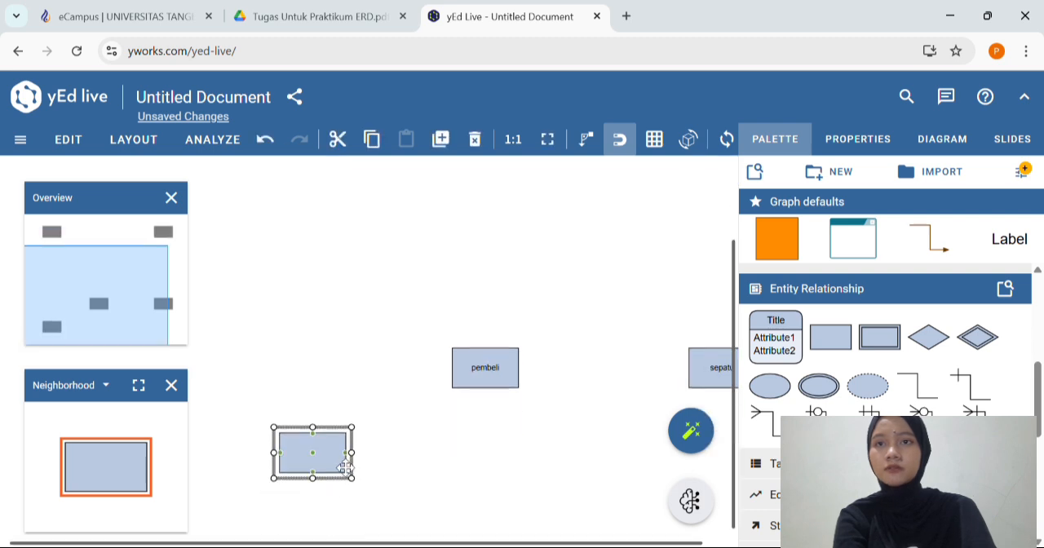
left_click_drag(346, 468, 345, 495)
Label the new entity below pegawai "transaksi" and move the label inside the shape
double_click(343, 494)
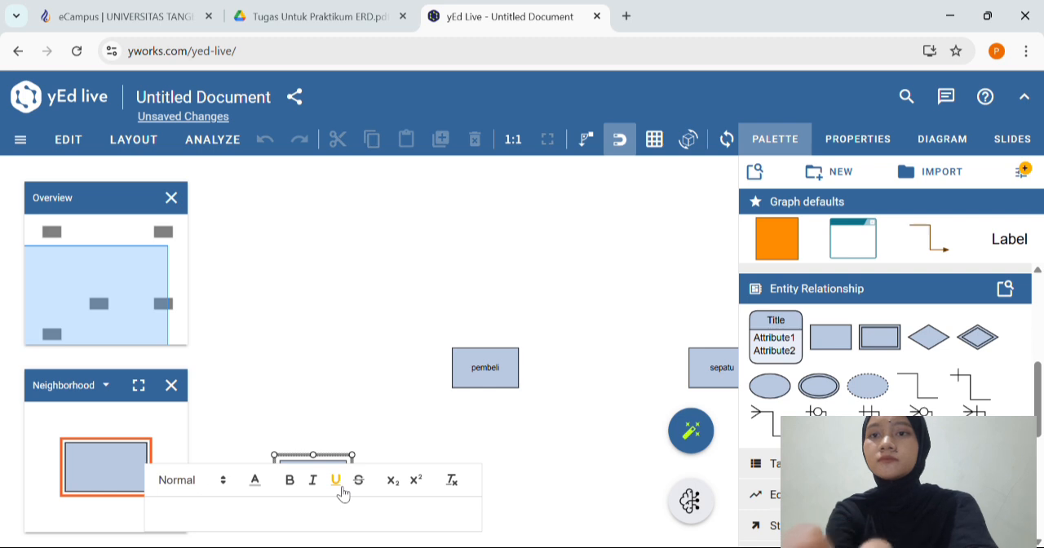
type("transa")
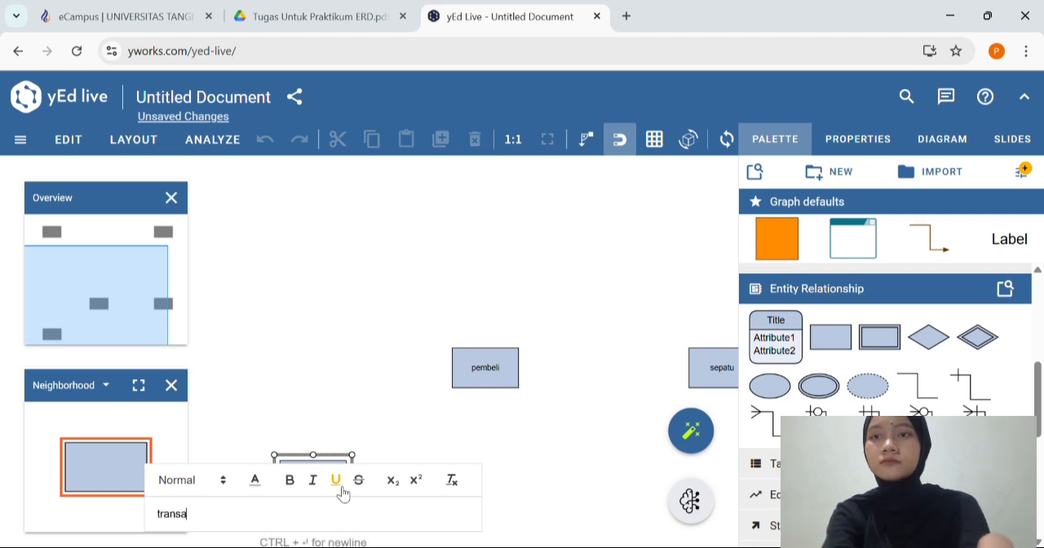
type("ksi")
key("Return")
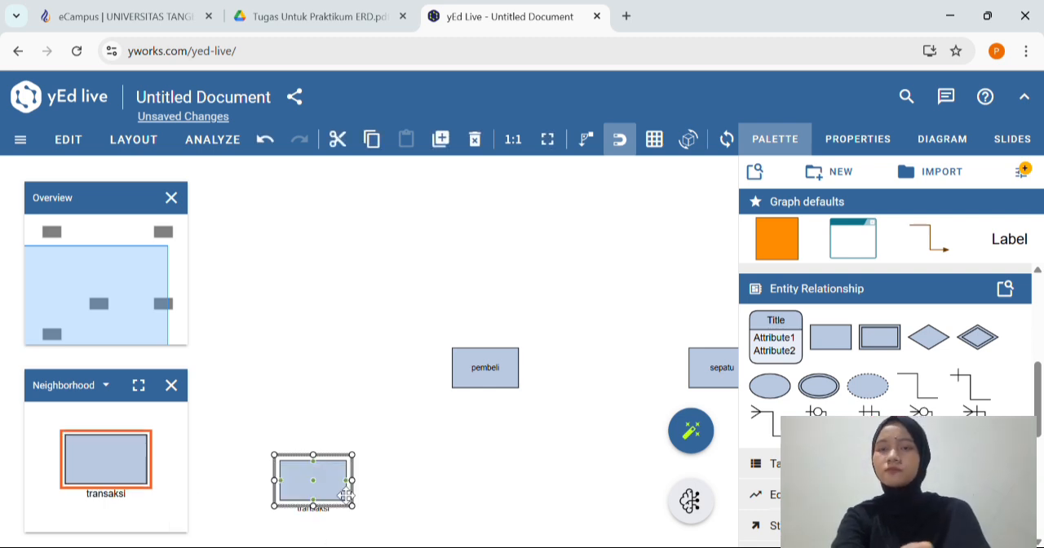
left_click_drag(330, 508, 330, 487)
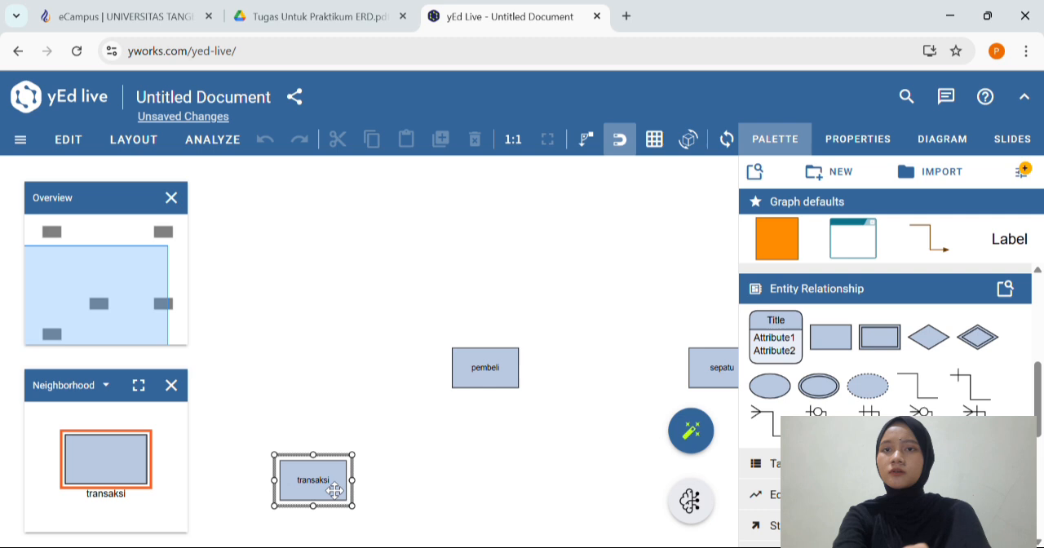
left_click(388, 479)
Review the ERD creation stages in Tugas Untuk Praktikum ERD.pdf and return to the yEd Live diagram
scroll(388, 479, "up", 3)
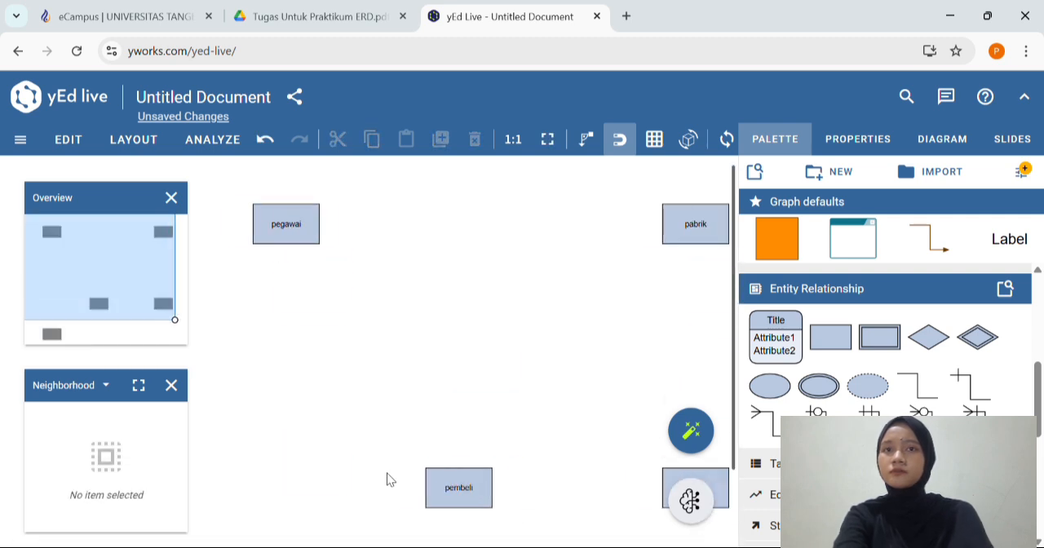
scroll(338, 245, "up", 2)
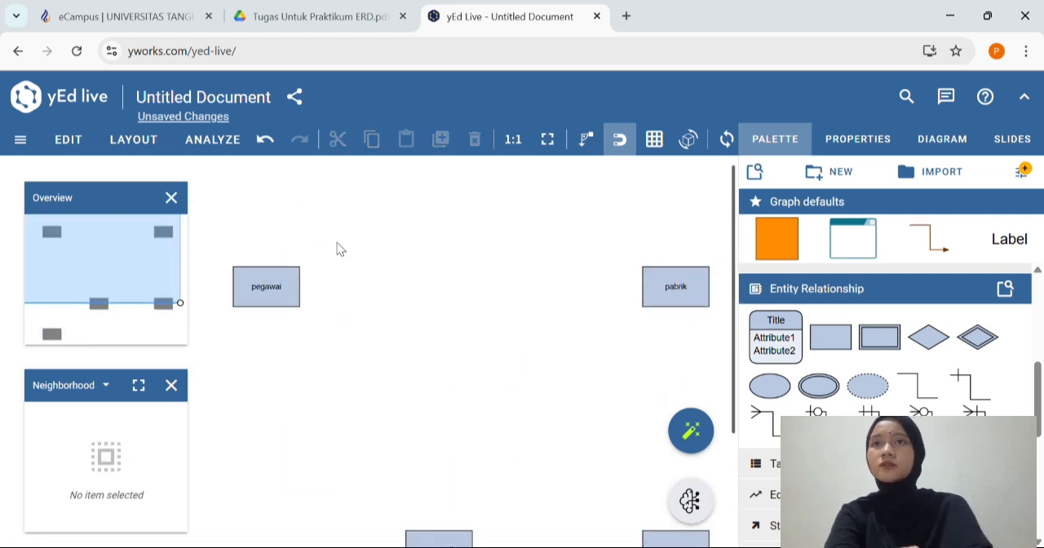
left_click(284, 10)
scroll(424, 244, "up", 1)
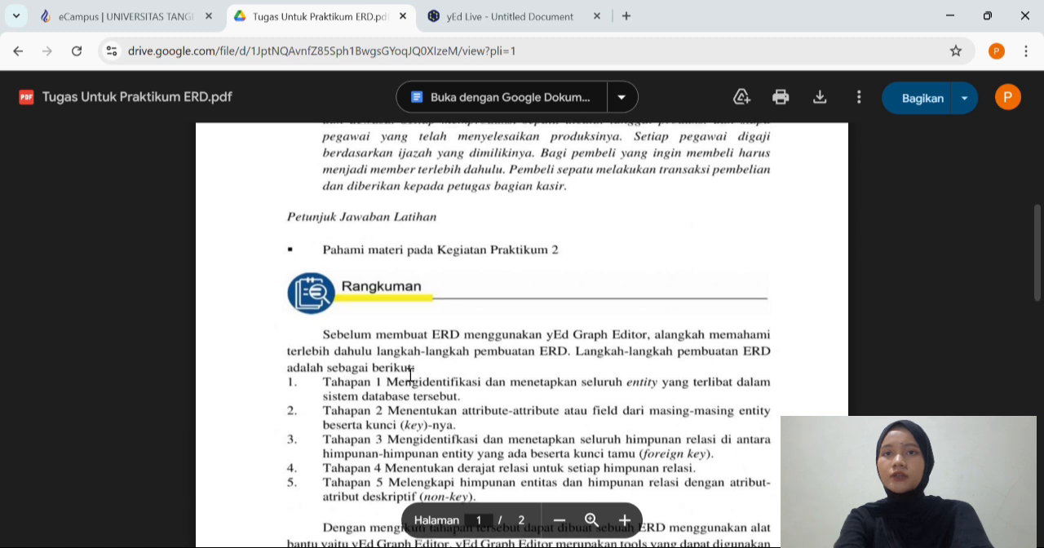
scroll(410, 374, "down", 2)
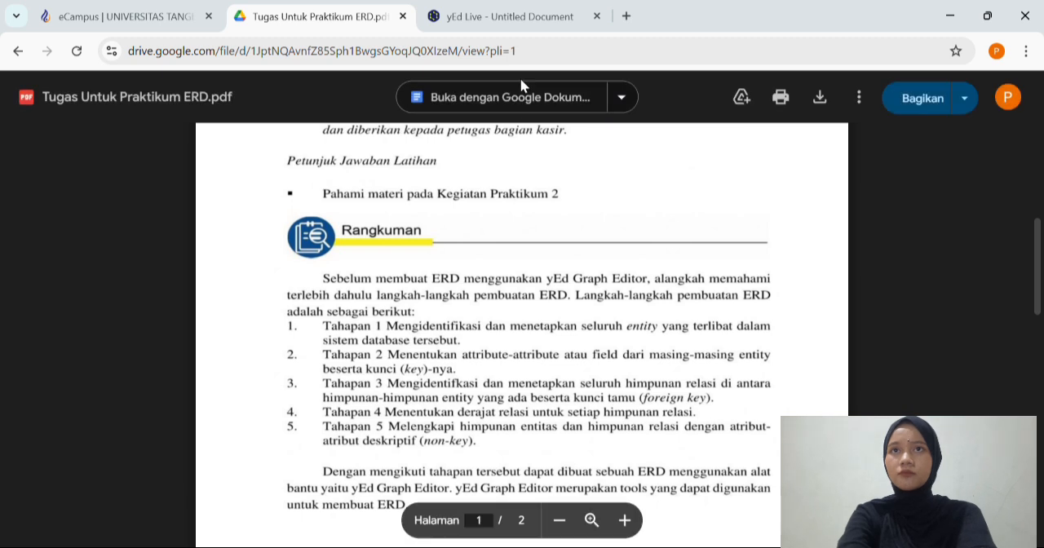
left_click(529, 23)
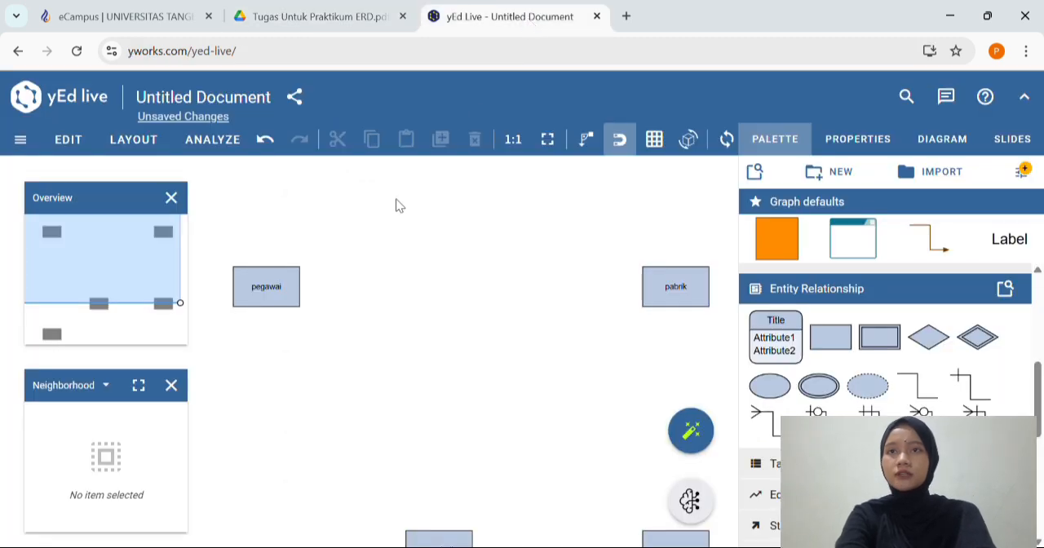
Add an attribute ellipse at the upper left of pegawai, label it "gaji" and move the label inside
scroll(485, 298, "left", 3)
scroll(496, 298, "up", 3)
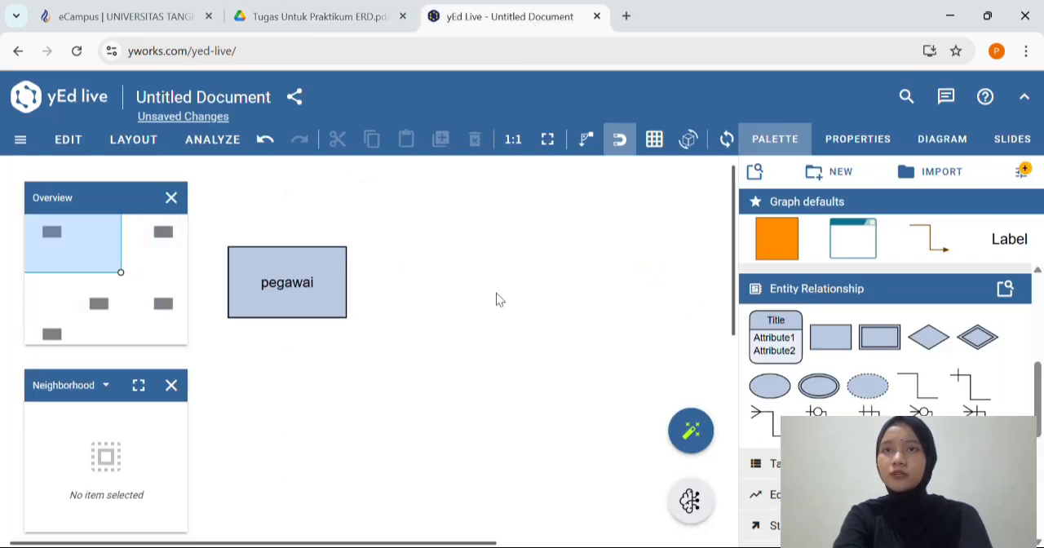
scroll(496, 299, "left", 3)
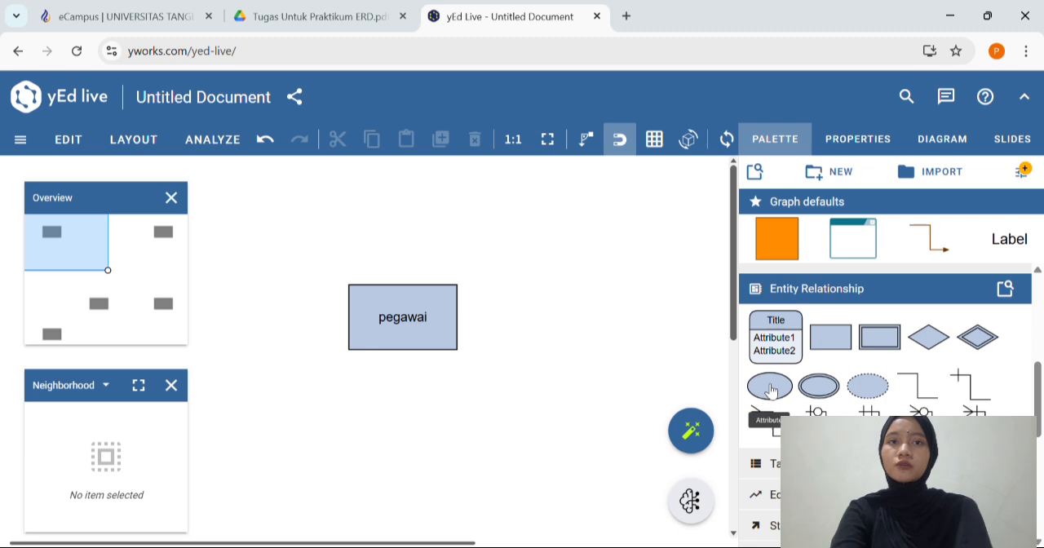
left_click_drag(769, 386, 302, 254)
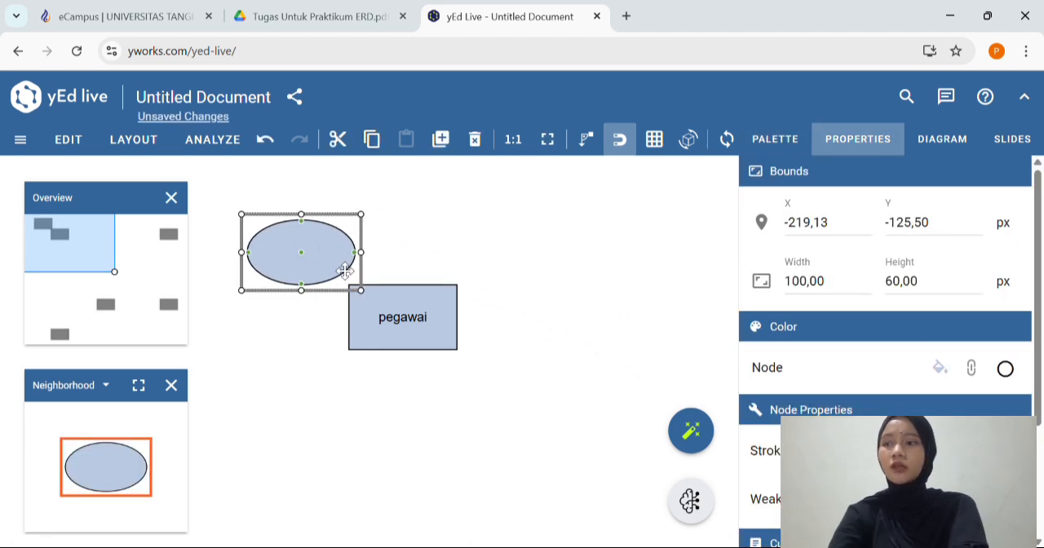
type("ga")
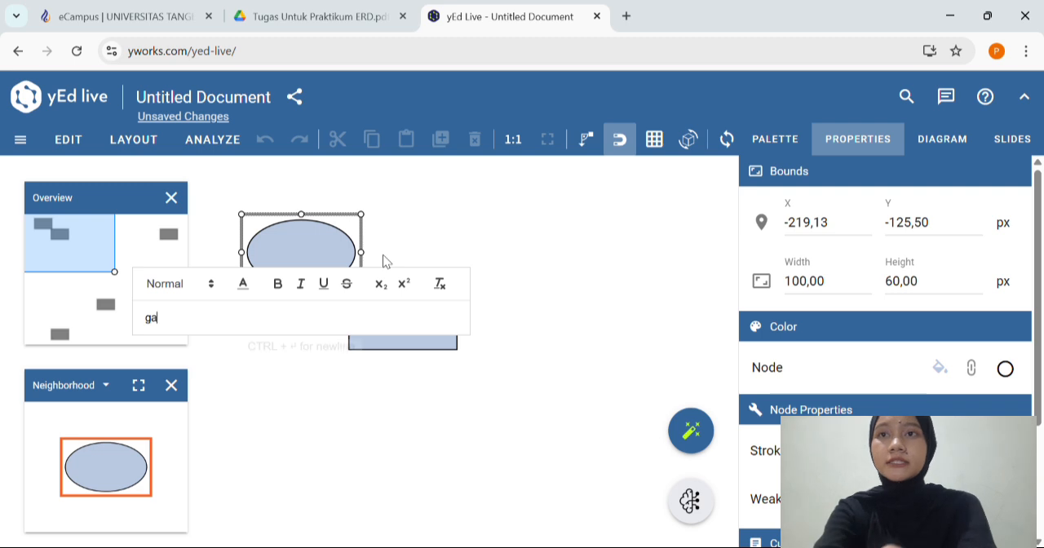
type("ji")
key("Return")
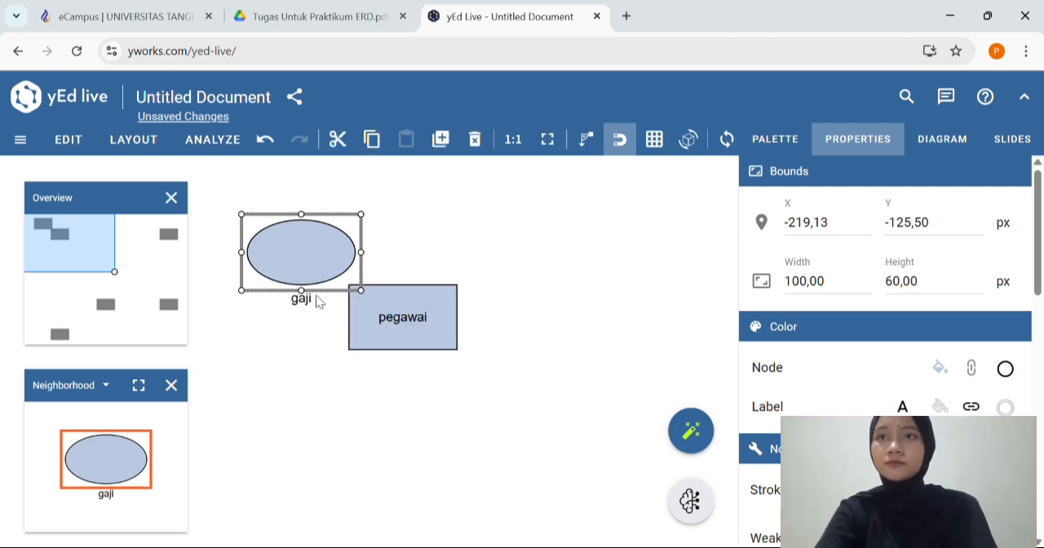
left_click_drag(319, 308, 331, 272)
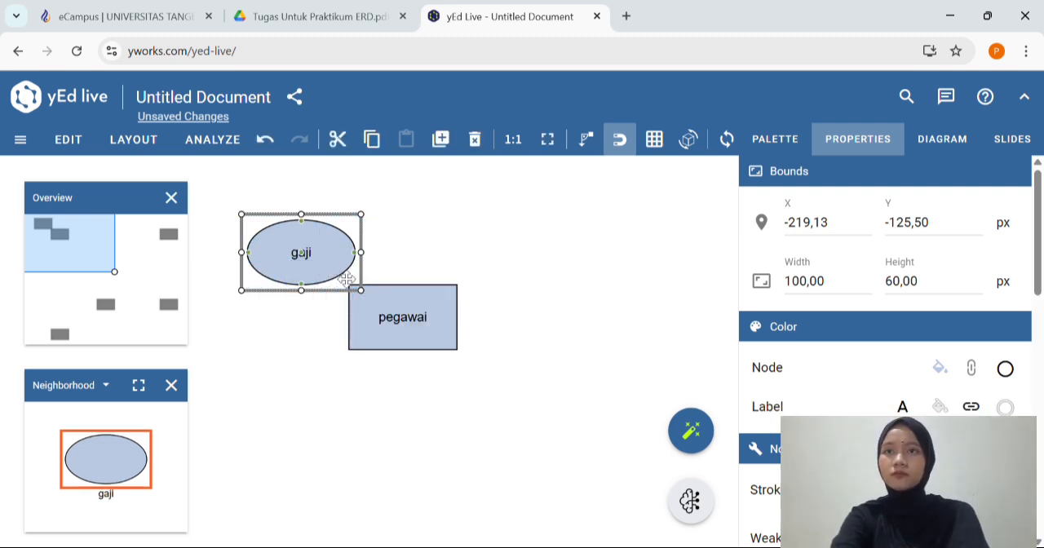
left_click(410, 266)
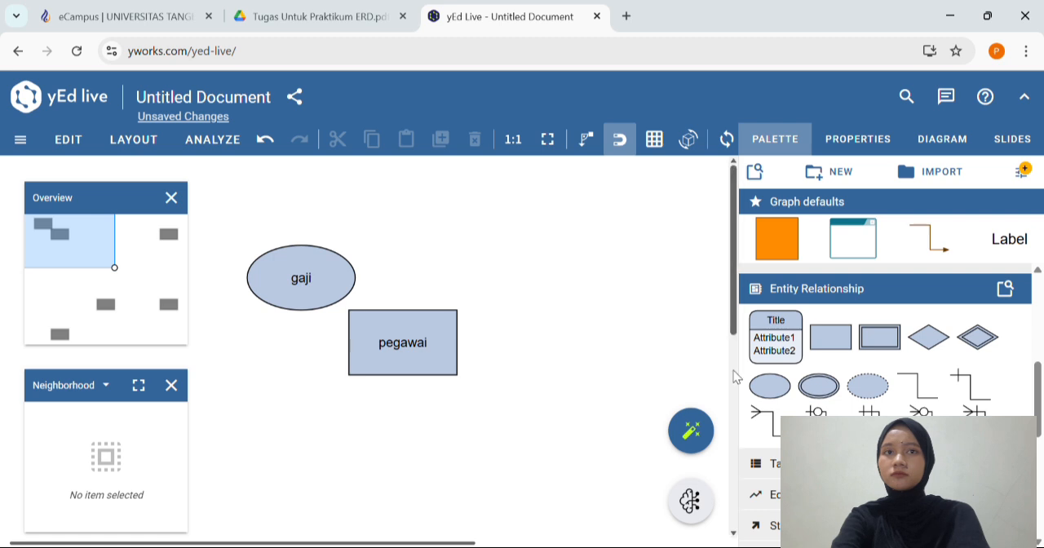
Add an attribute ellipse above pegawai beside gaji, label it "ijazah" and move the label inside
left_click_drag(771, 387, 372, 218)
double_click(372, 222)
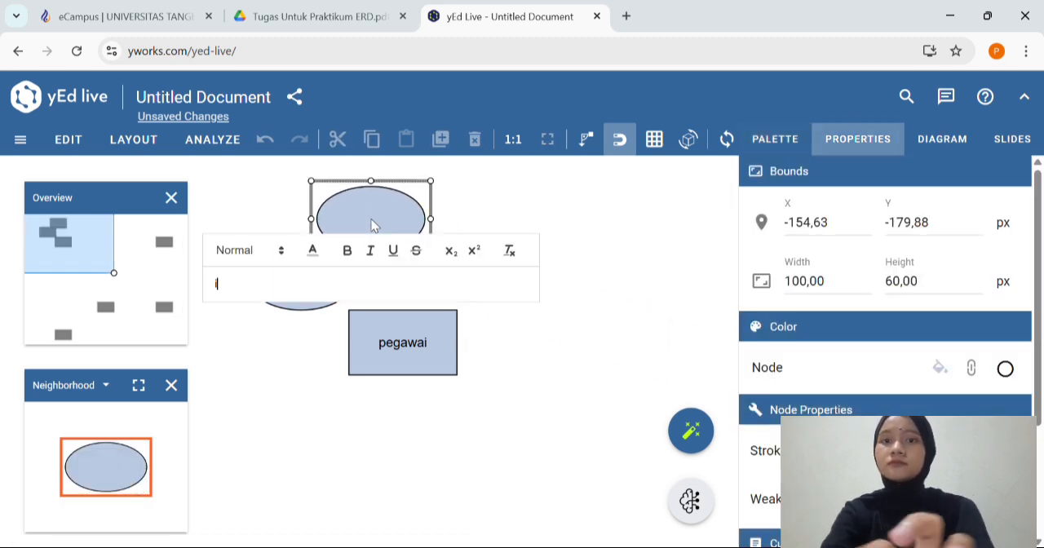
type("ijazah")
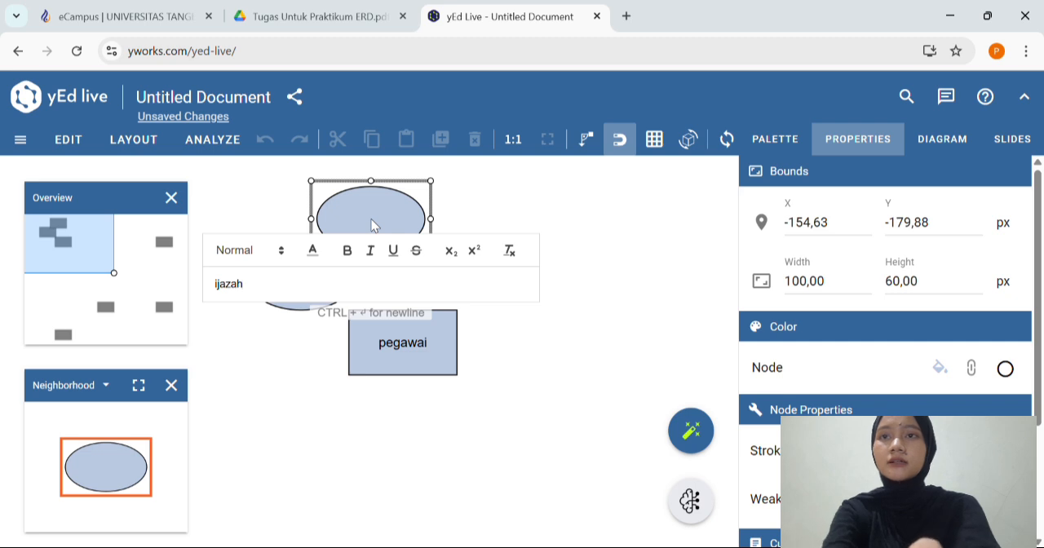
key("Return")
left_click_drag(389, 273, 395, 237)
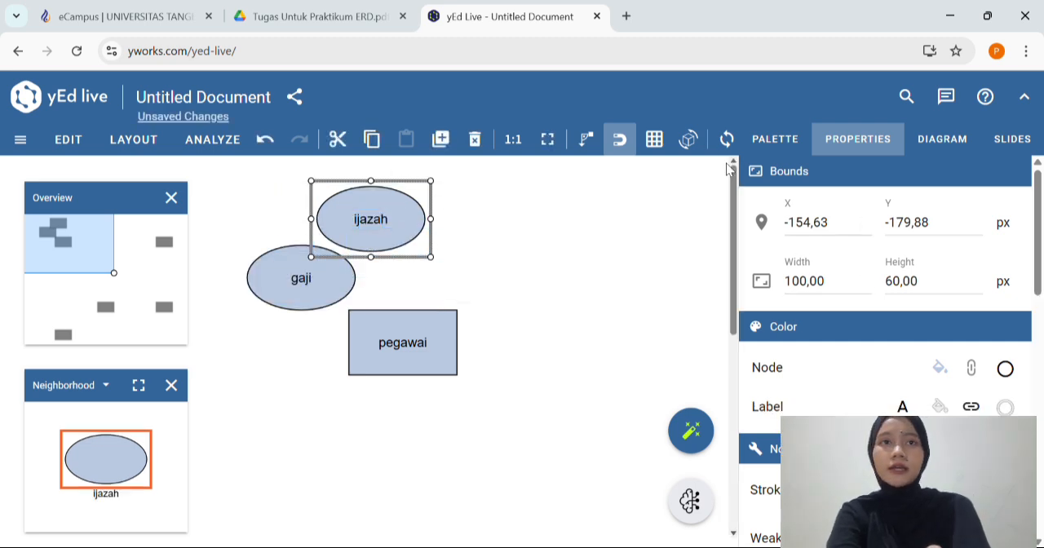
Add an attribute ellipse to the right of ijazah, label it "id_pegawai" and move the label inside
left_click(775, 140)
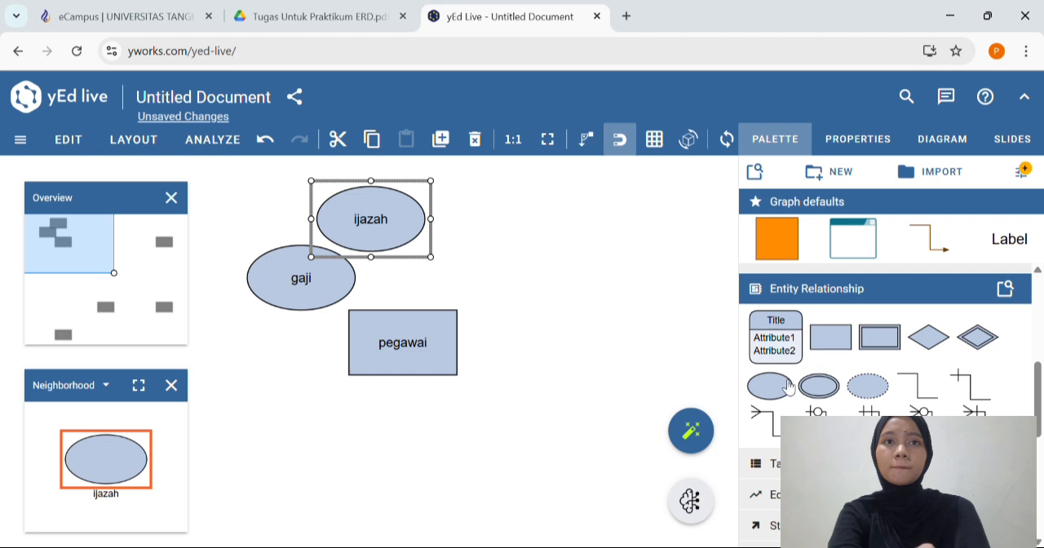
left_click_drag(788, 388, 491, 249)
double_click(485, 242)
type("id_")
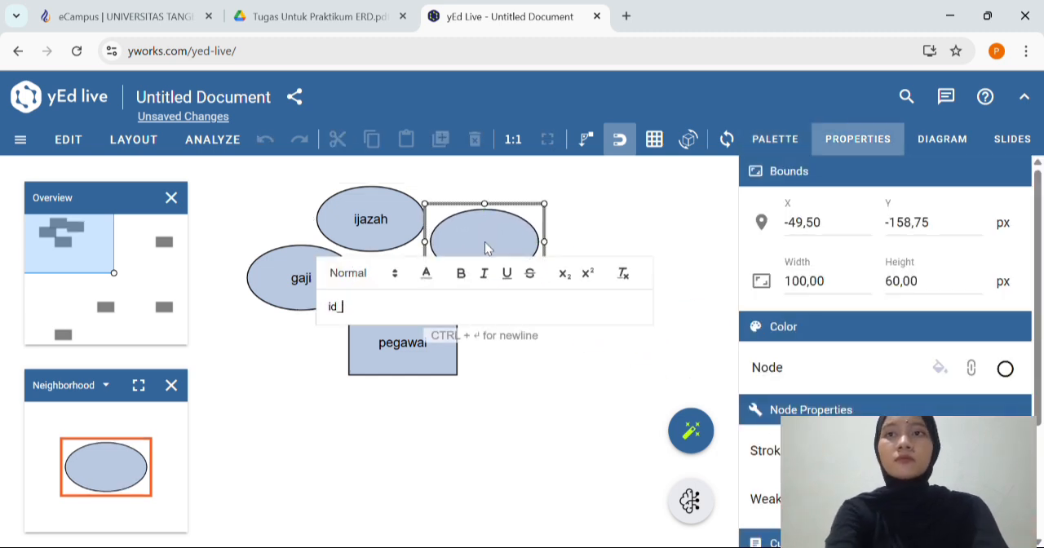
type("pegawai")
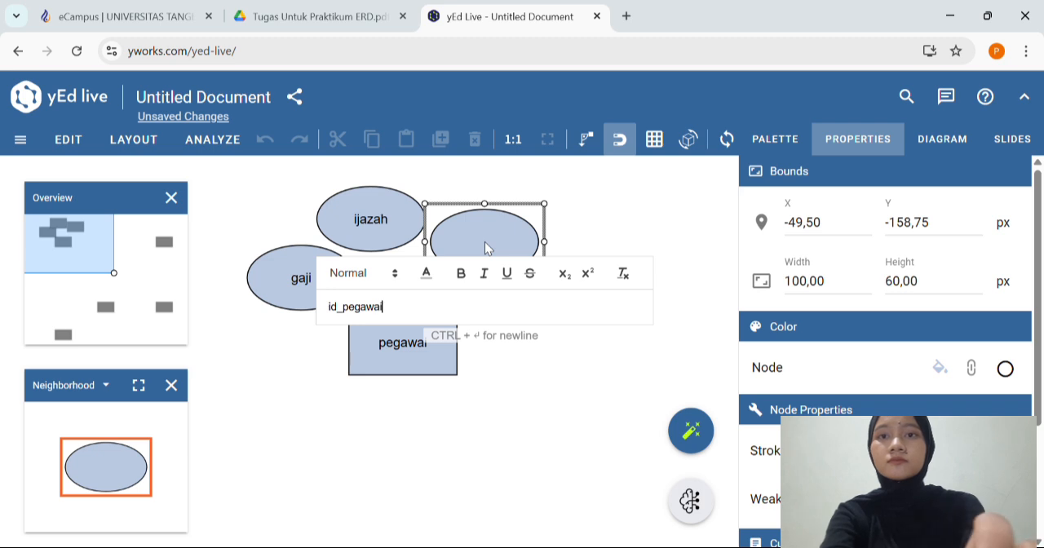
key("Return")
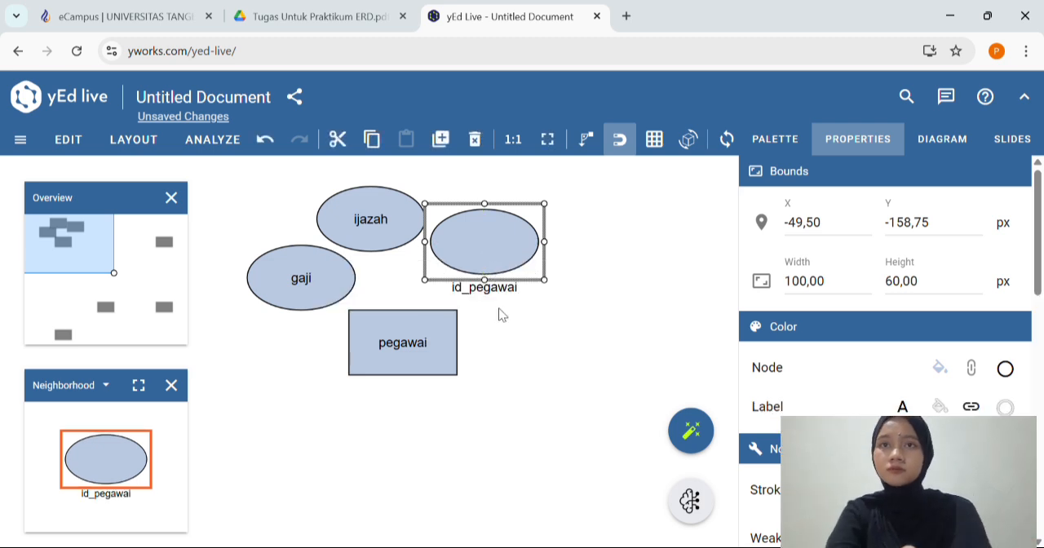
left_click_drag(498, 287, 501, 264)
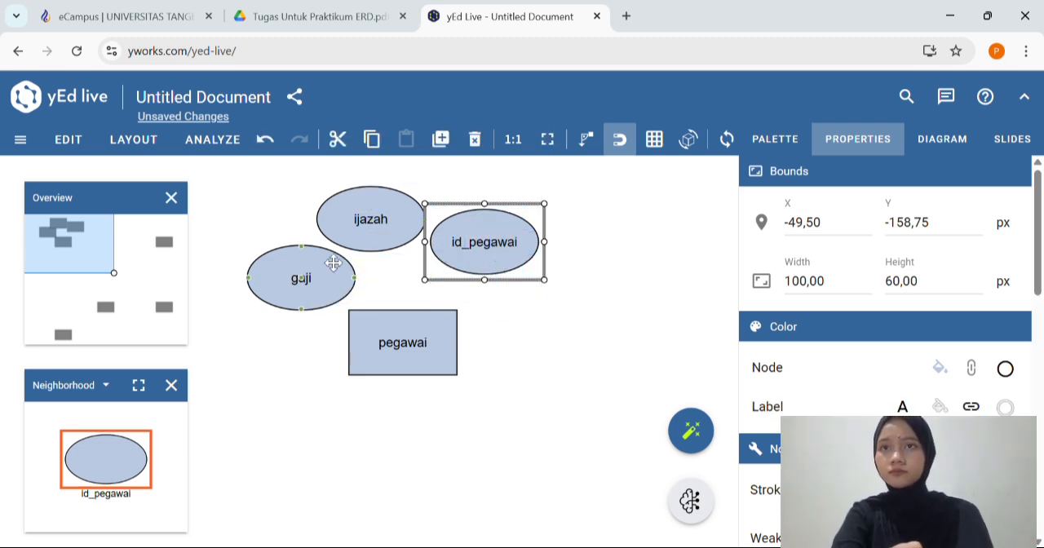
Add an attribute ellipse to the right of pegawai below id_pegawai, label it "nama" and place the label inside
left_click(786, 145)
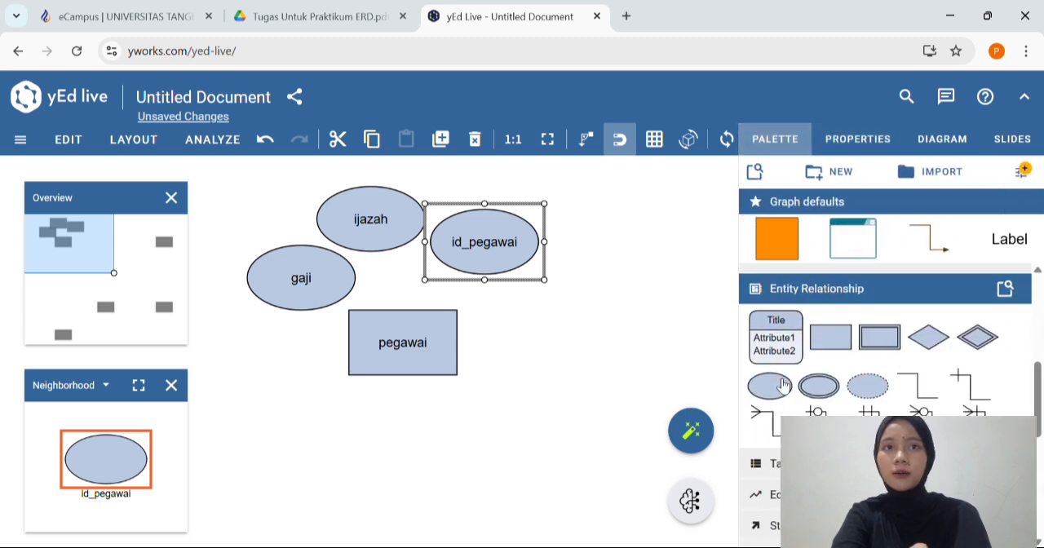
left_click_drag(781, 384, 552, 325)
double_click(549, 320)
type("nama")
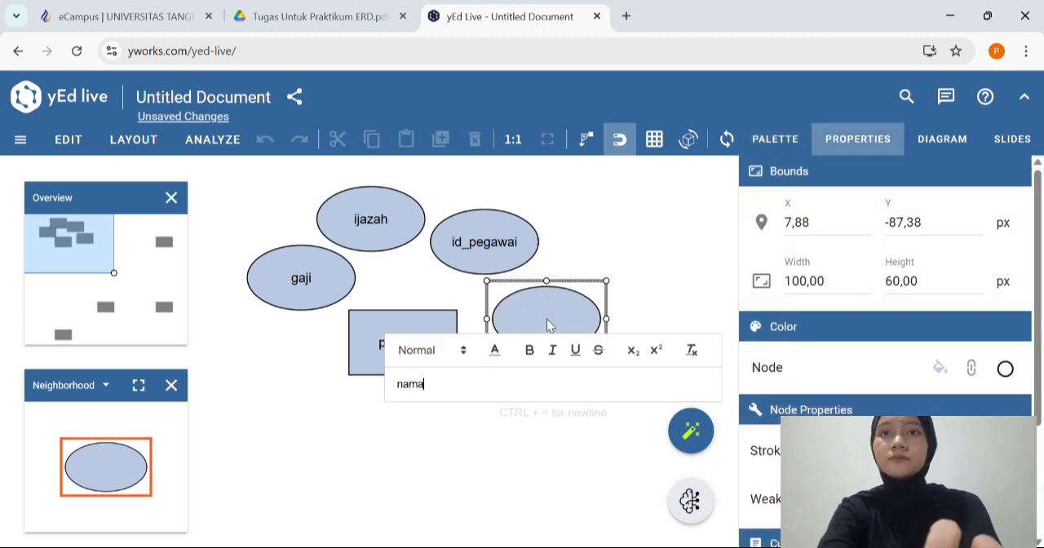
key("ctrl+Return")
left_click_drag(566, 369, 572, 333)
Add an attribute ellipse directly below nama, label it "jabatan" and move the label inside
left_click(777, 152)
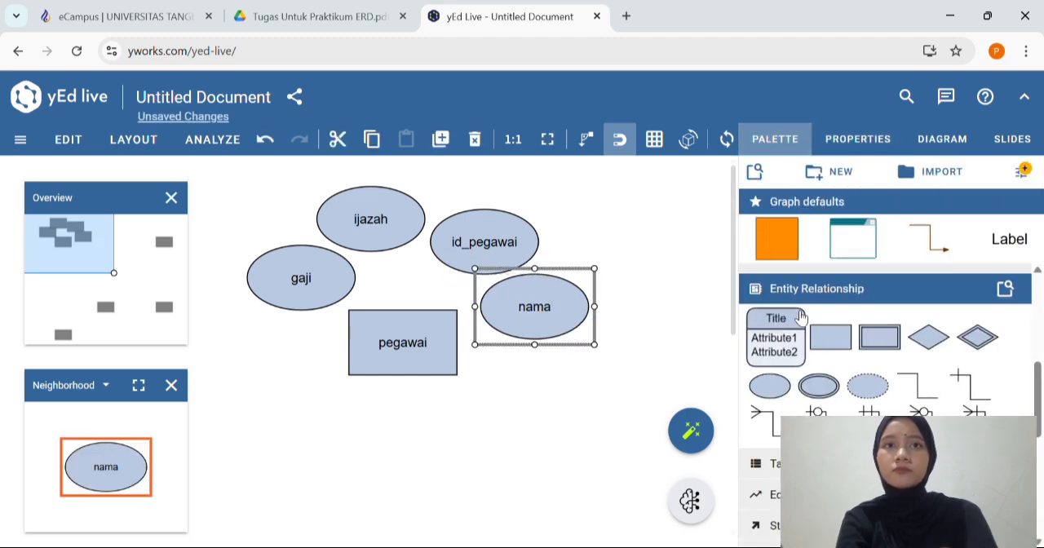
left_click_drag(793, 357, 572, 379)
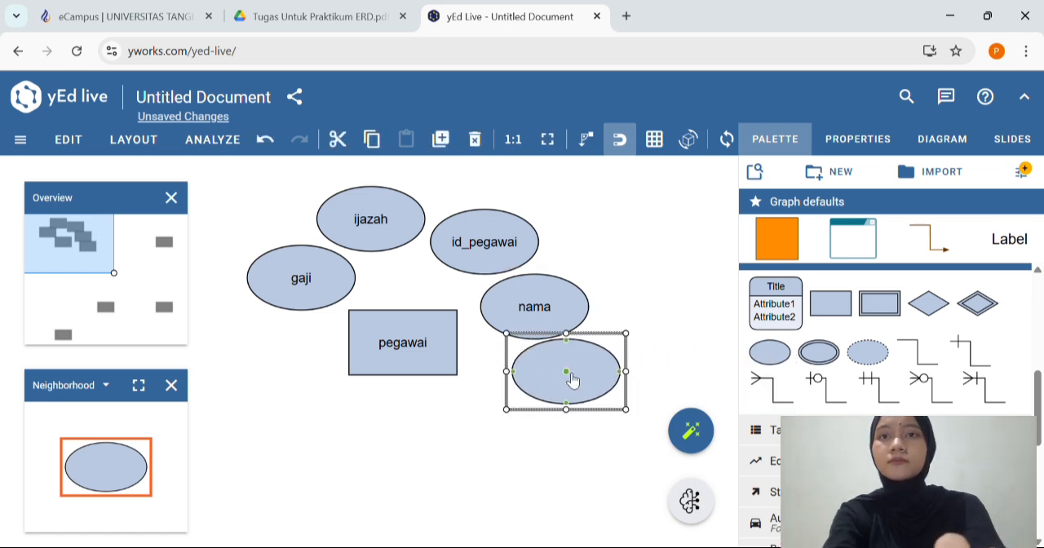
double_click(566, 372)
type("jaba")
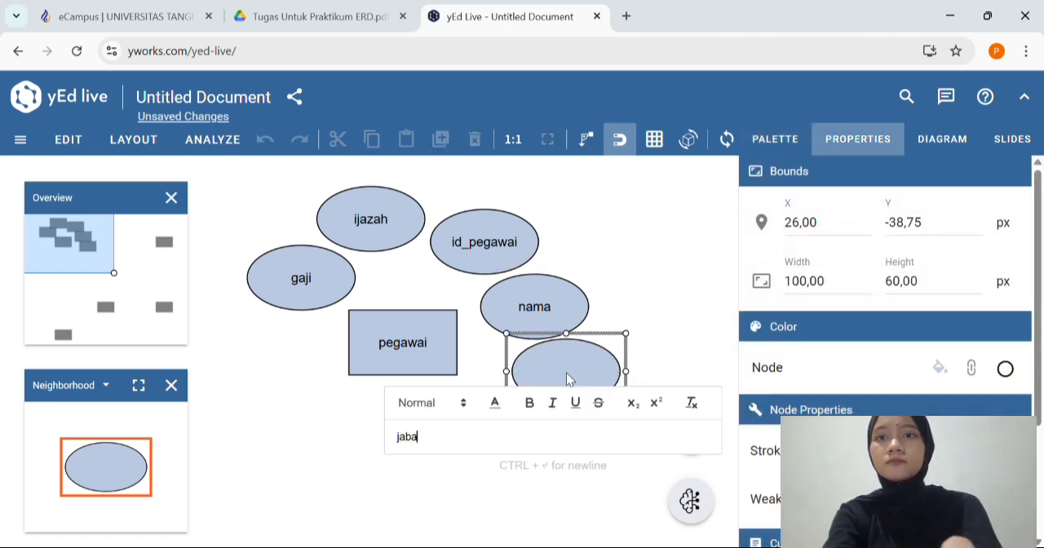
type("tan")
key("Return")
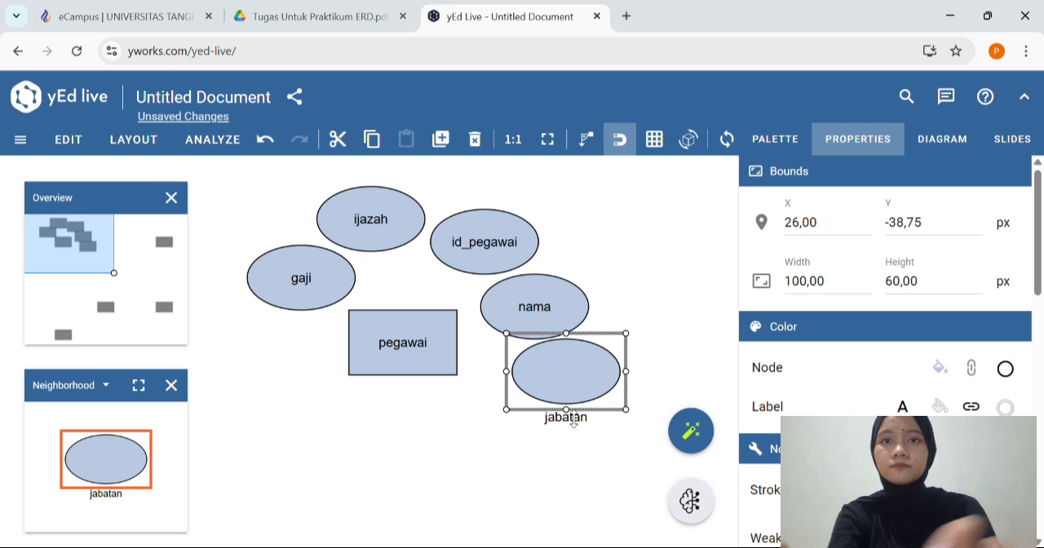
left_click_drag(573, 420, 580, 405)
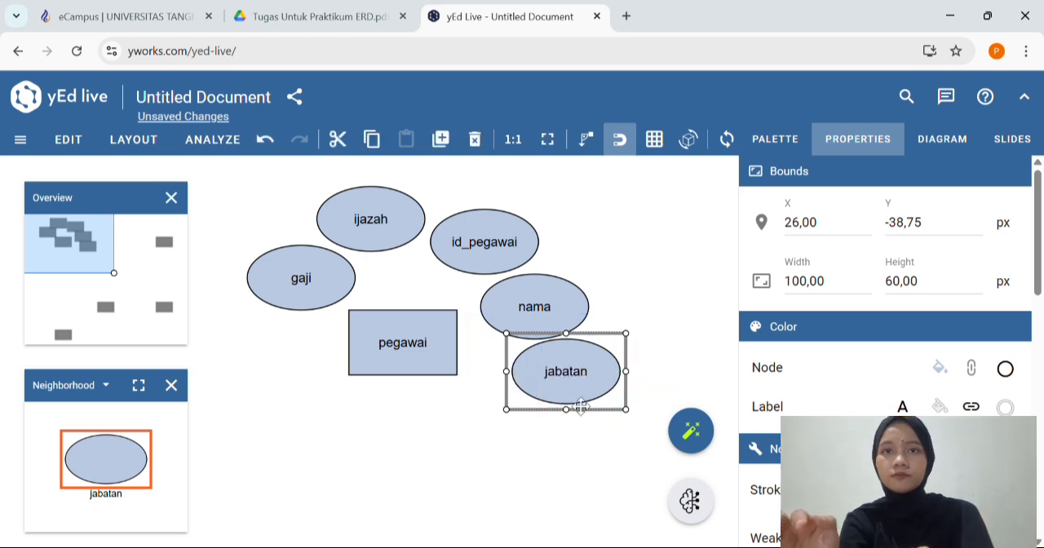
left_click(569, 437)
Spread the attributes around pegawai by moving gaji and ijazah further left and id_pegawai up beside ijazah
scroll(356, 285, "up", 1)
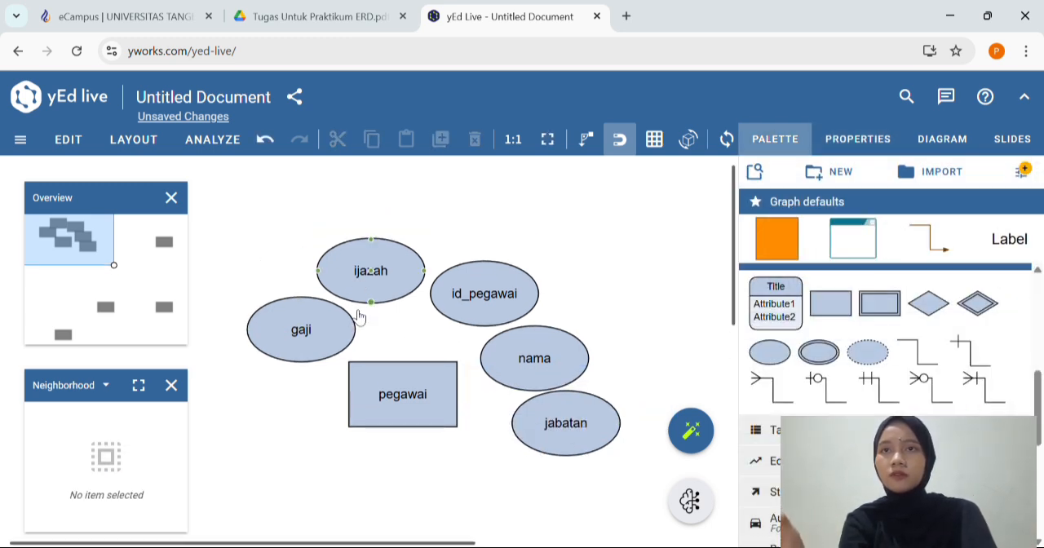
left_click_drag(327, 340, 305, 341)
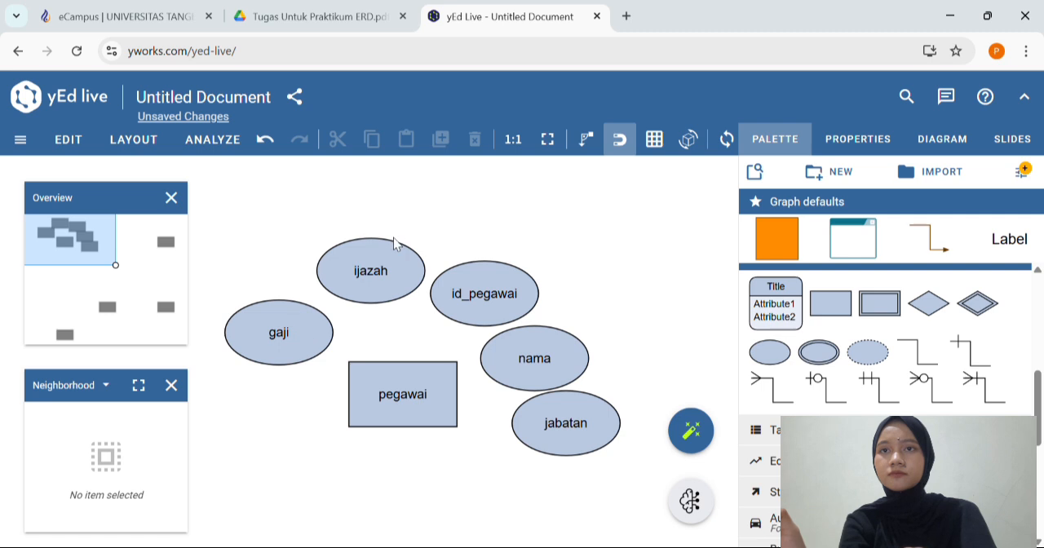
left_click_drag(385, 263, 334, 257)
left_click(499, 280)
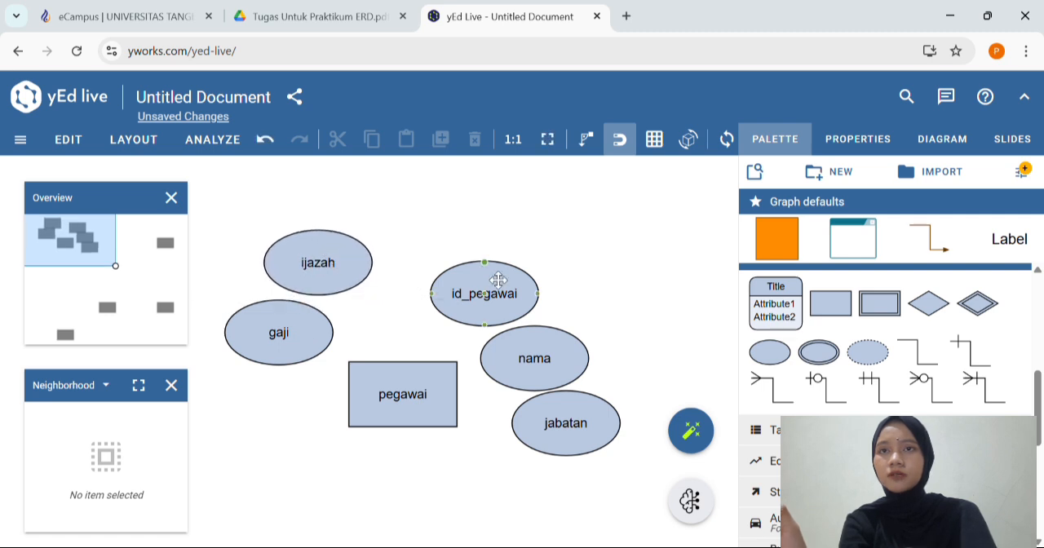
left_click_drag(498, 280, 441, 224)
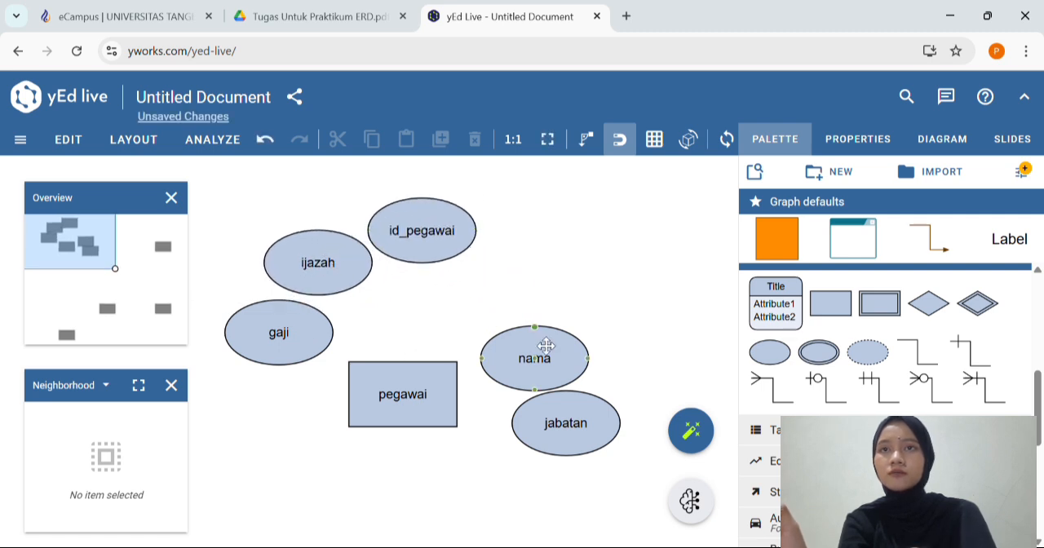